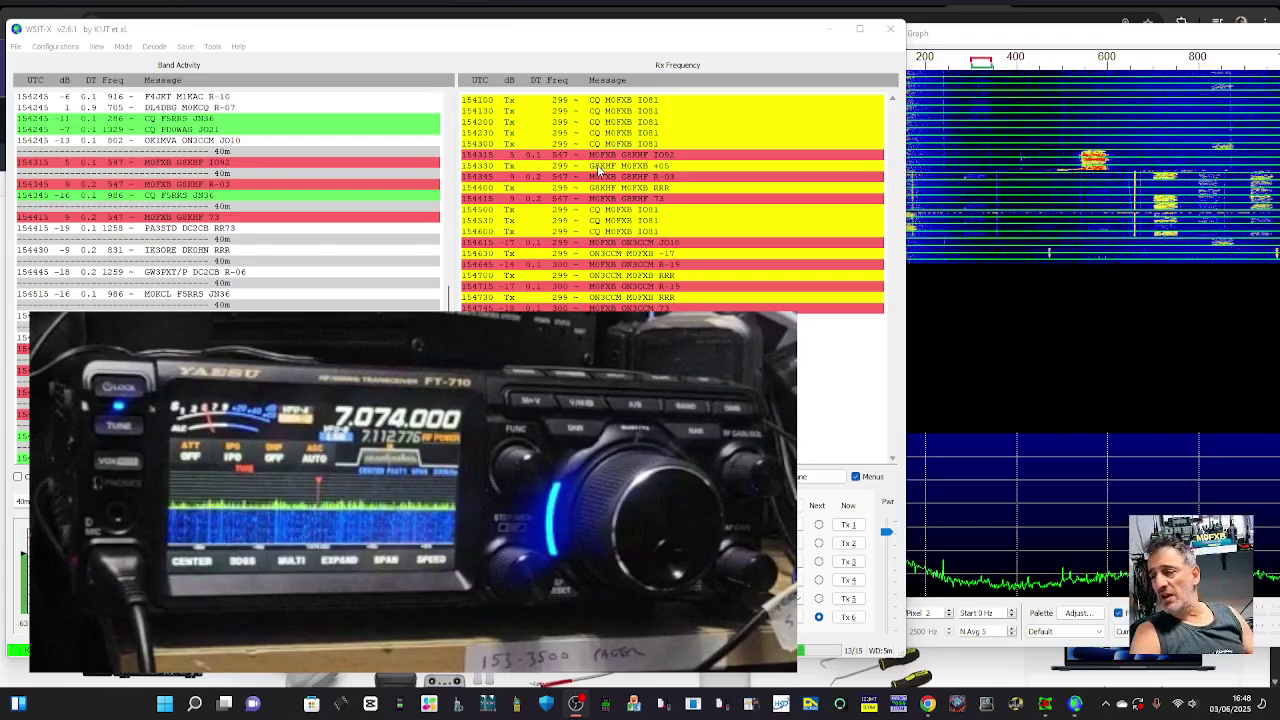
# - Bring the Wide Graph window to the front and enable transmission of the CQ call
pyautogui.click(1058, 20)
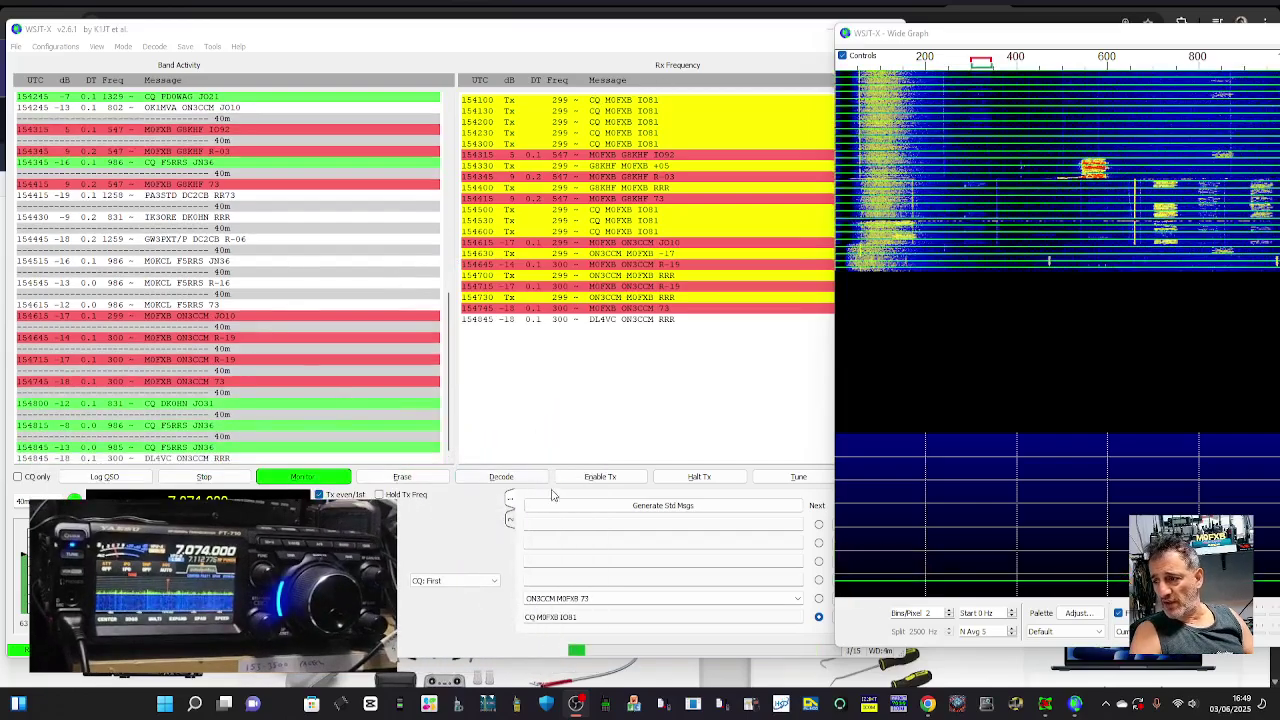
pyautogui.click(600, 476)
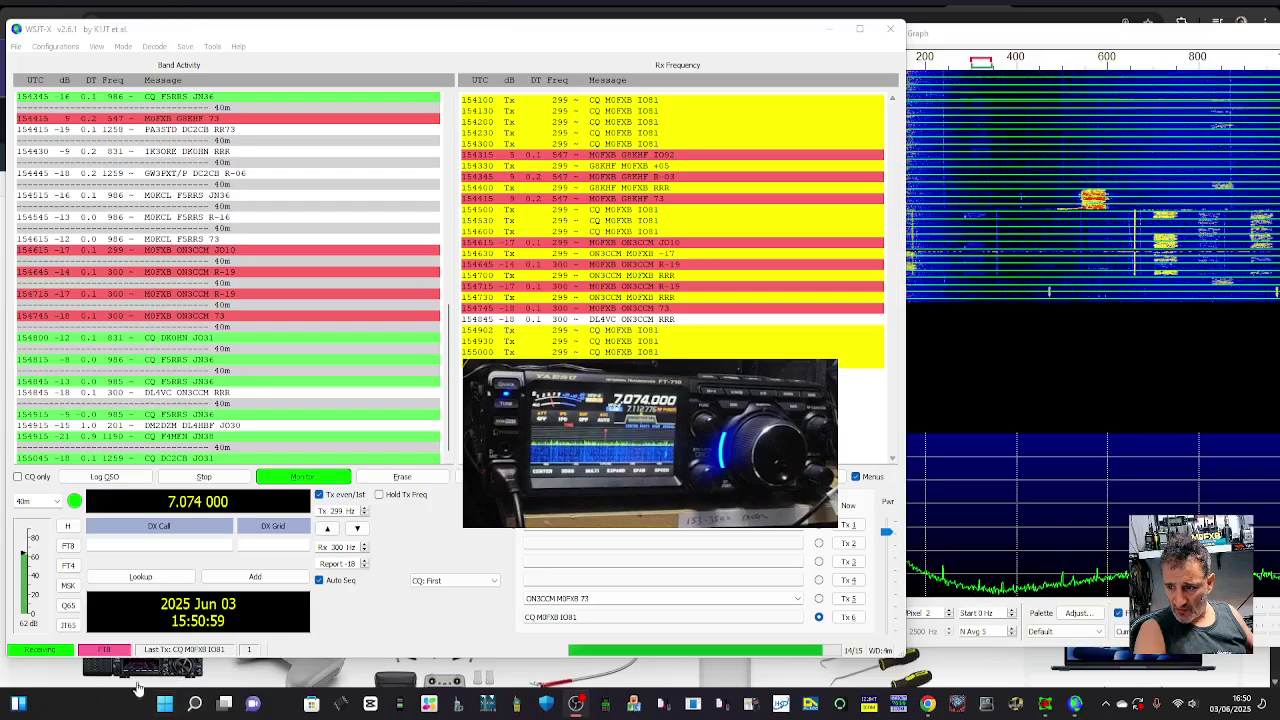
# - Switch to Device Manager and expand the Ports (COM & LPT) category to list the serial ports
pyautogui.rightClick(168, 714)
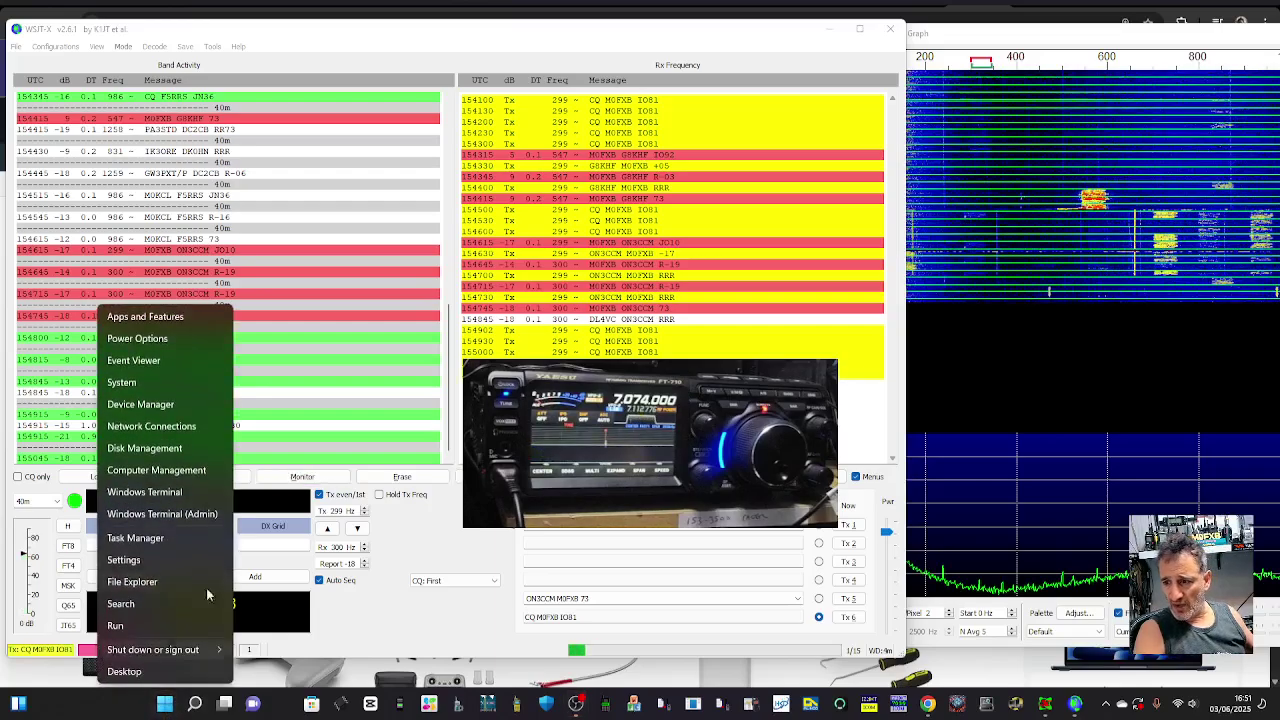
pyautogui.click(150, 404)
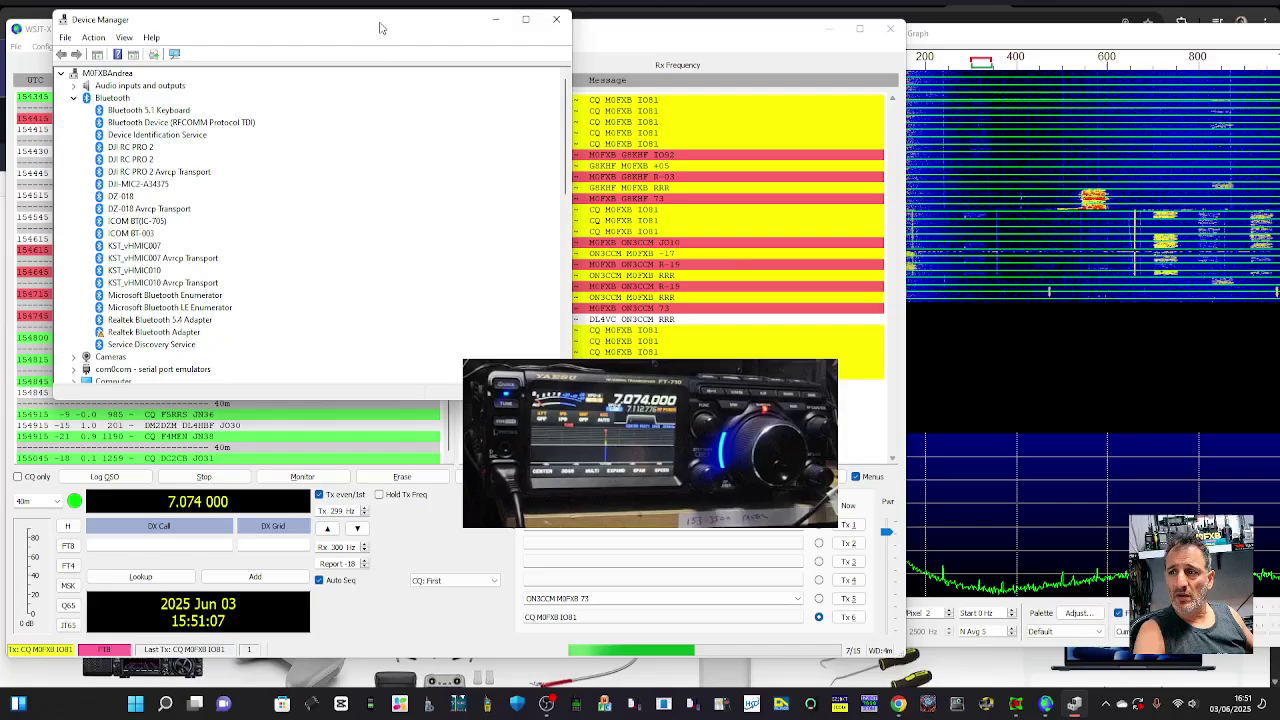
pyautogui.moveTo(388, 14); pyautogui.dragTo(351, 123)
pyautogui.scroll(-3, 186, 197)
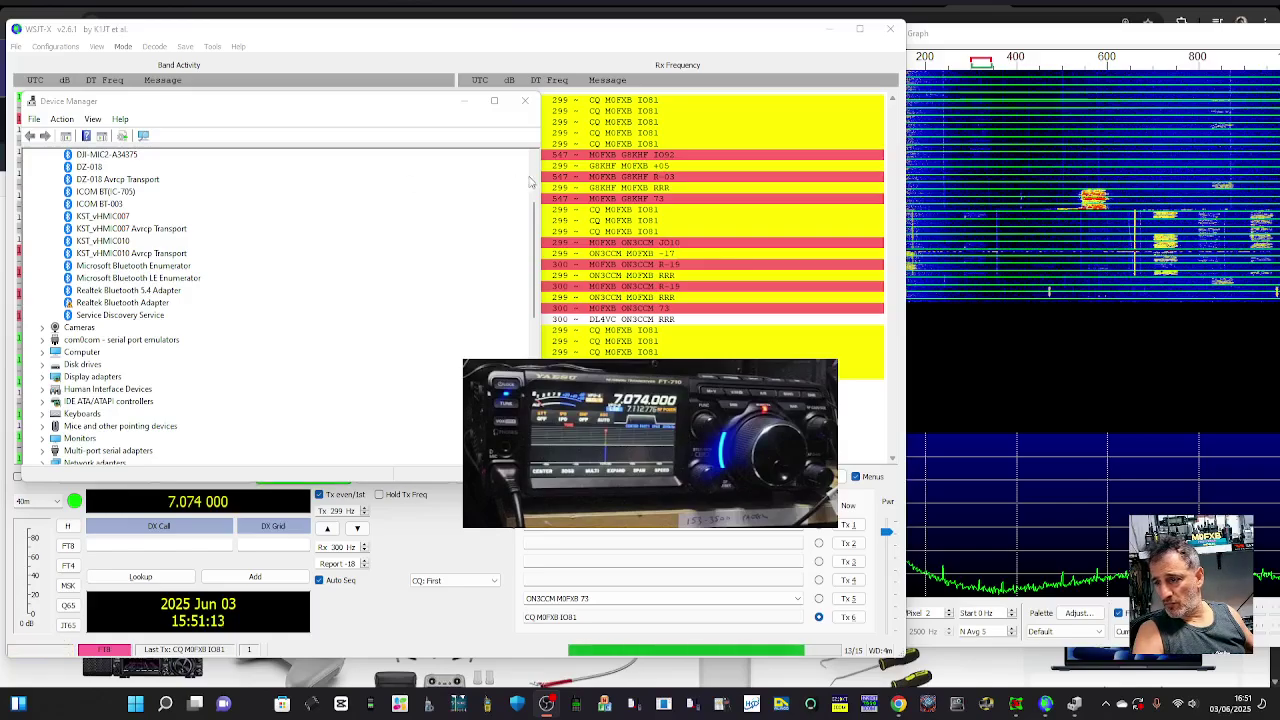
pyautogui.scroll(-1, 165, 352)
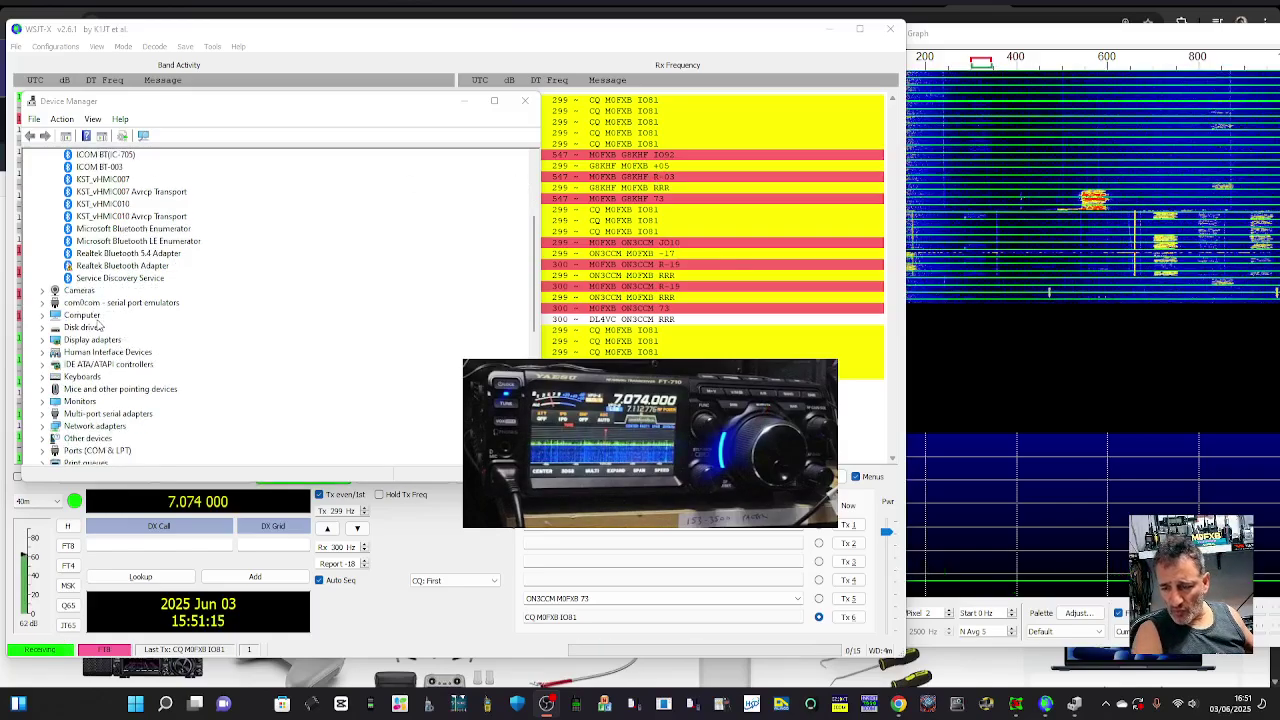
pyautogui.scroll(-2, 150, 375)
pyautogui.doubleClick(122, 380)
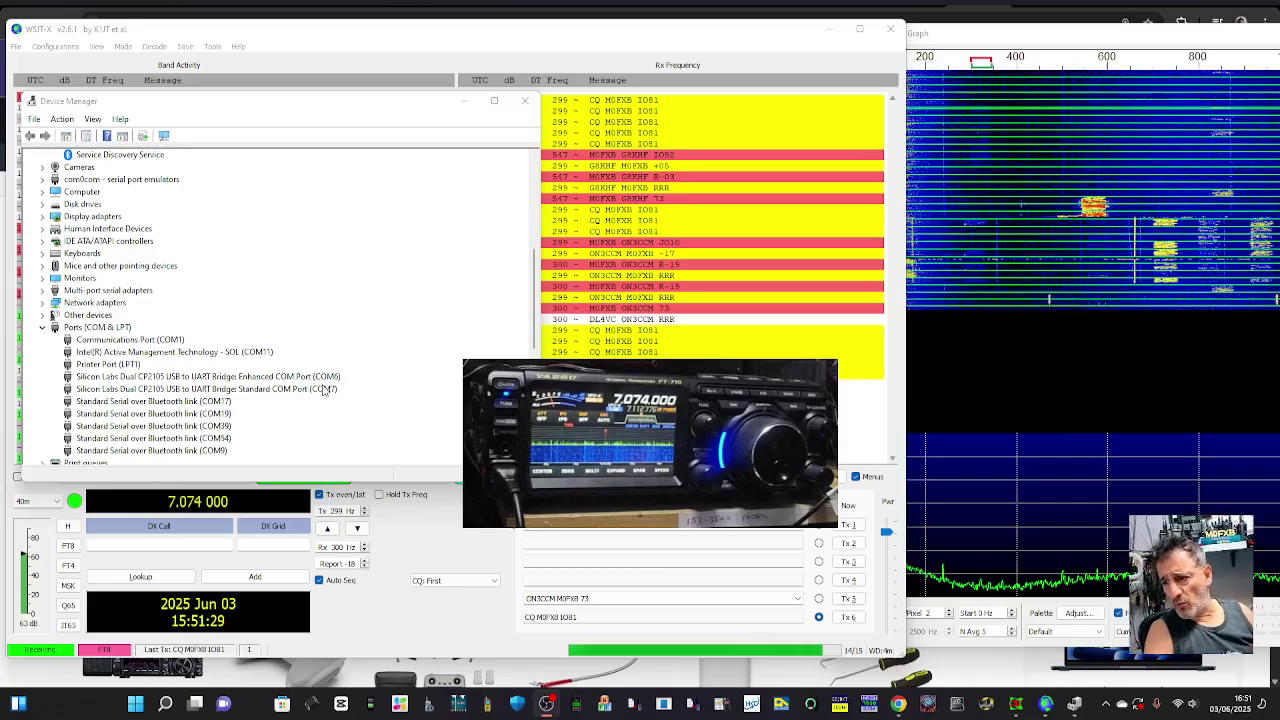
# - Check the port settings of the Silicon Labs Dual CP2105 Enhanced COM Port (COM6) and close Device Manager
pyautogui.click(224, 378)
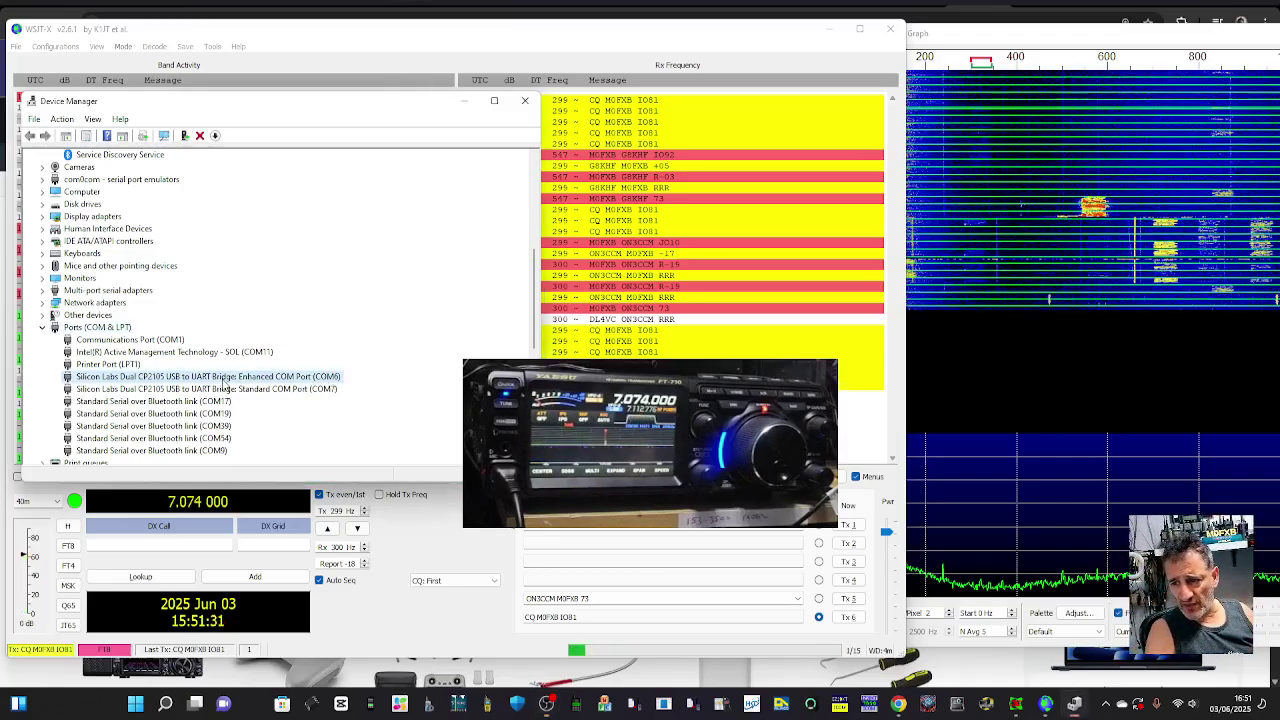
pyautogui.rightClick(225, 380)
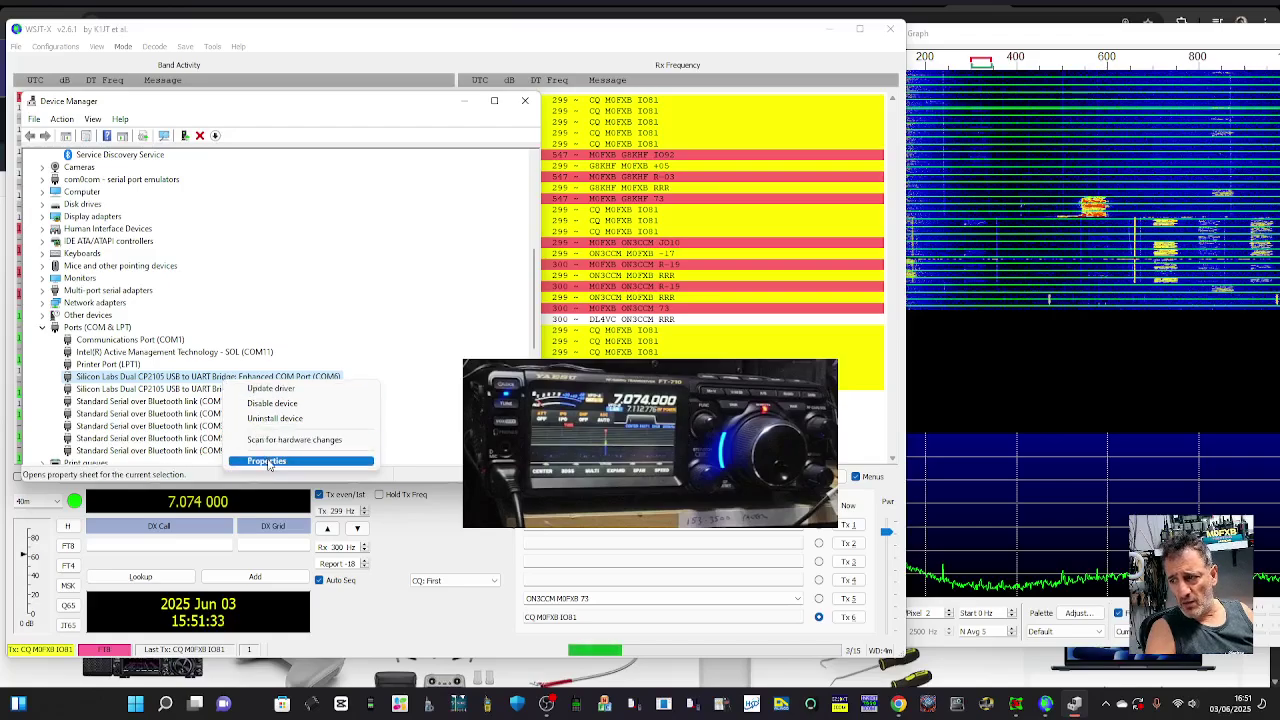
pyautogui.click(268, 461)
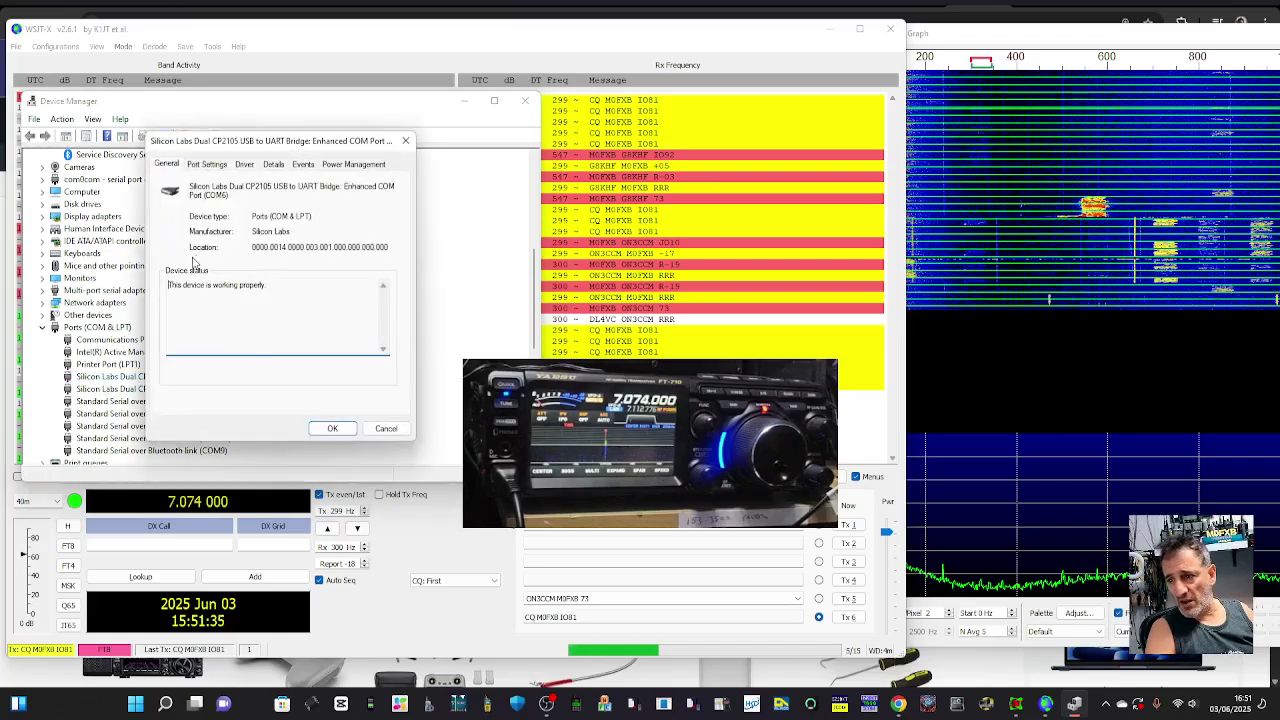
pyautogui.click(207, 164)
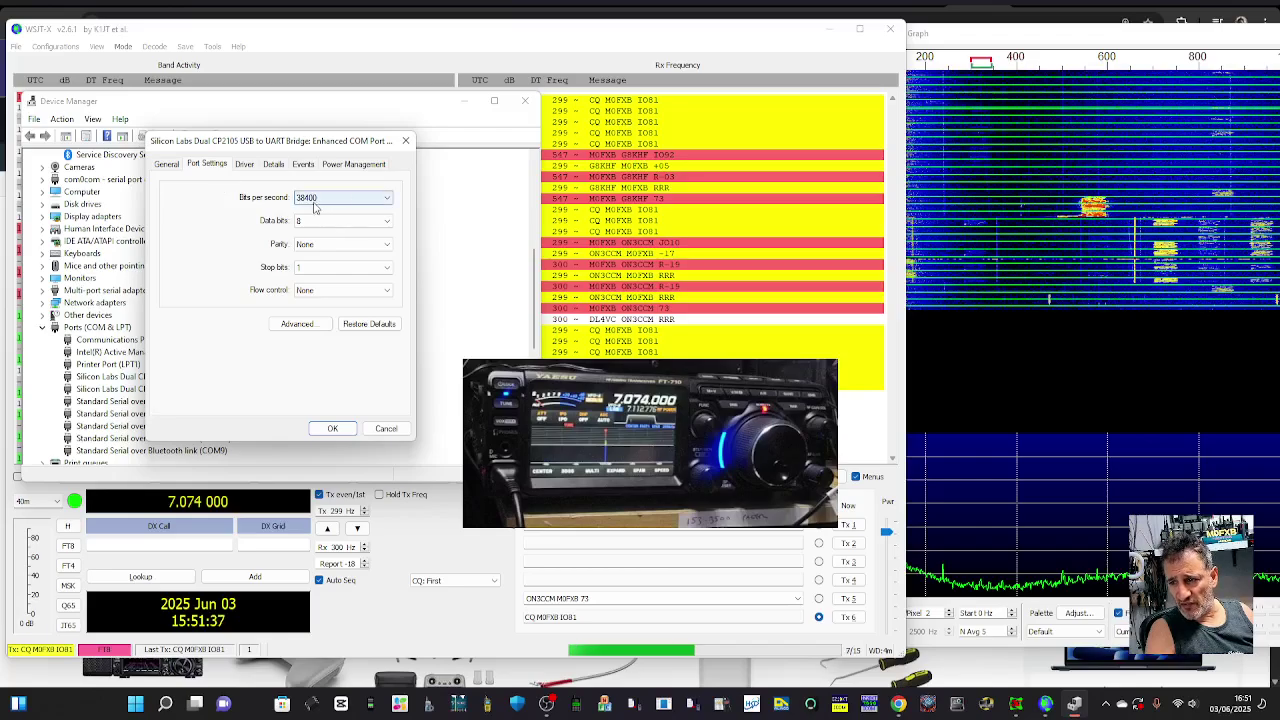
pyautogui.press('Tab')
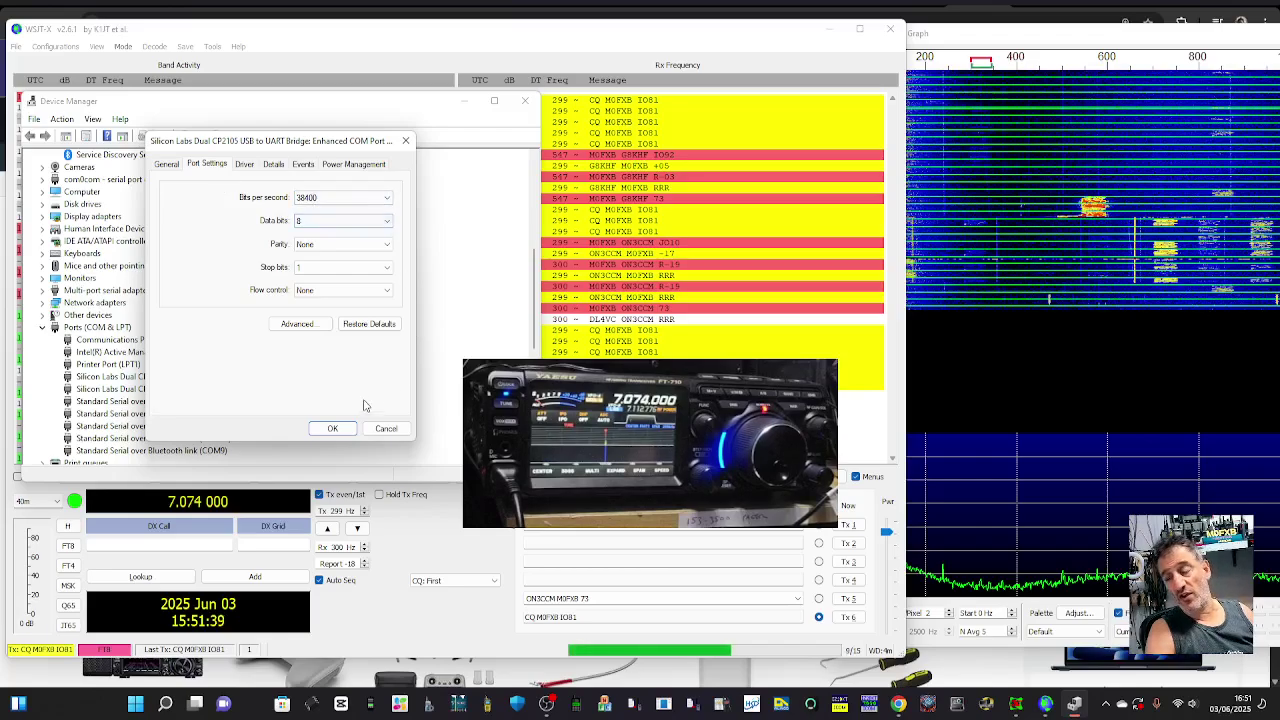
pyautogui.click(333, 428)
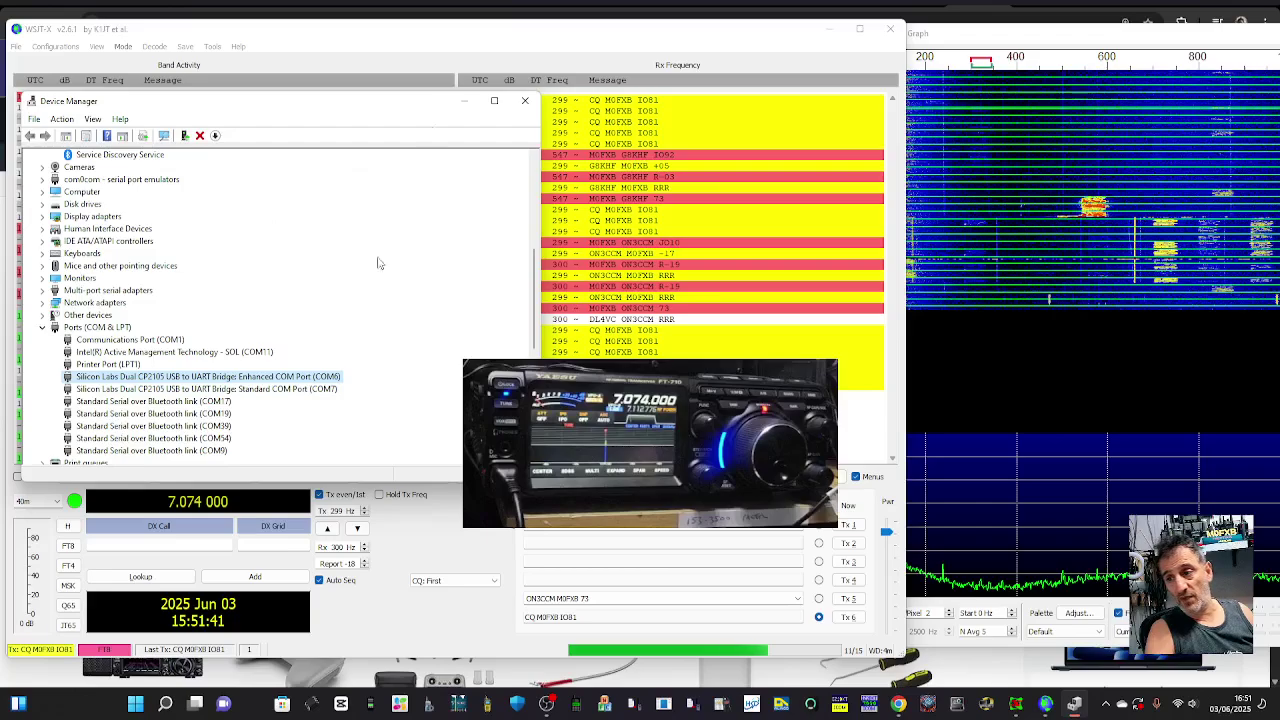
pyautogui.click(525, 103)
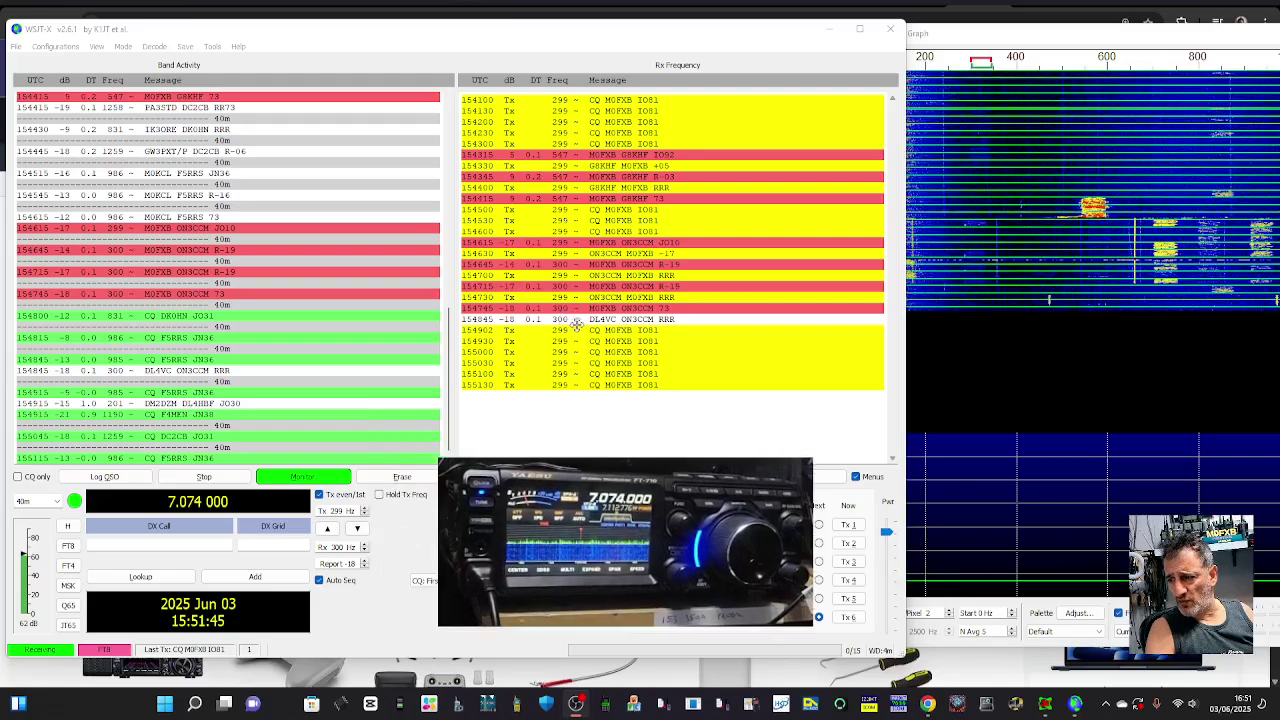
# - Open the WSJT-X settings and review the General station details, display and behavior options
pyautogui.click(16, 47)
pyautogui.click(40, 218)
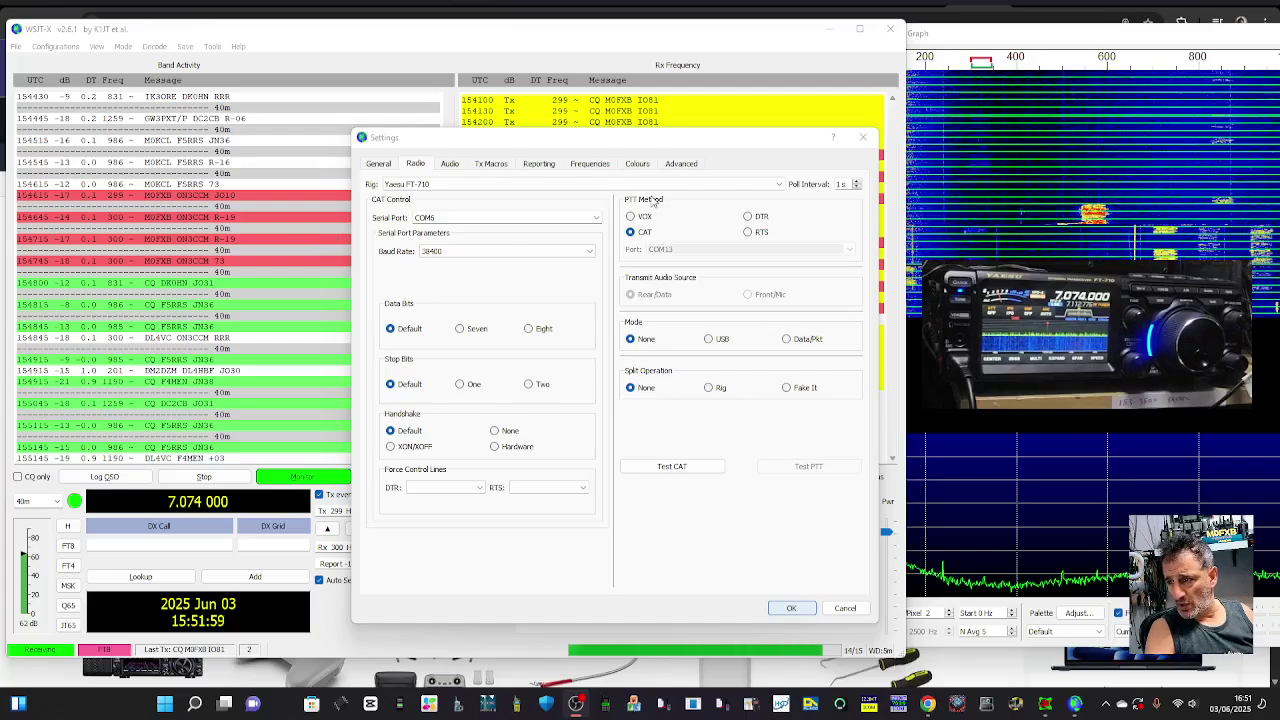
pyautogui.moveTo(460, 148); pyautogui.dragTo(278, 142)
pyautogui.click(195, 159)
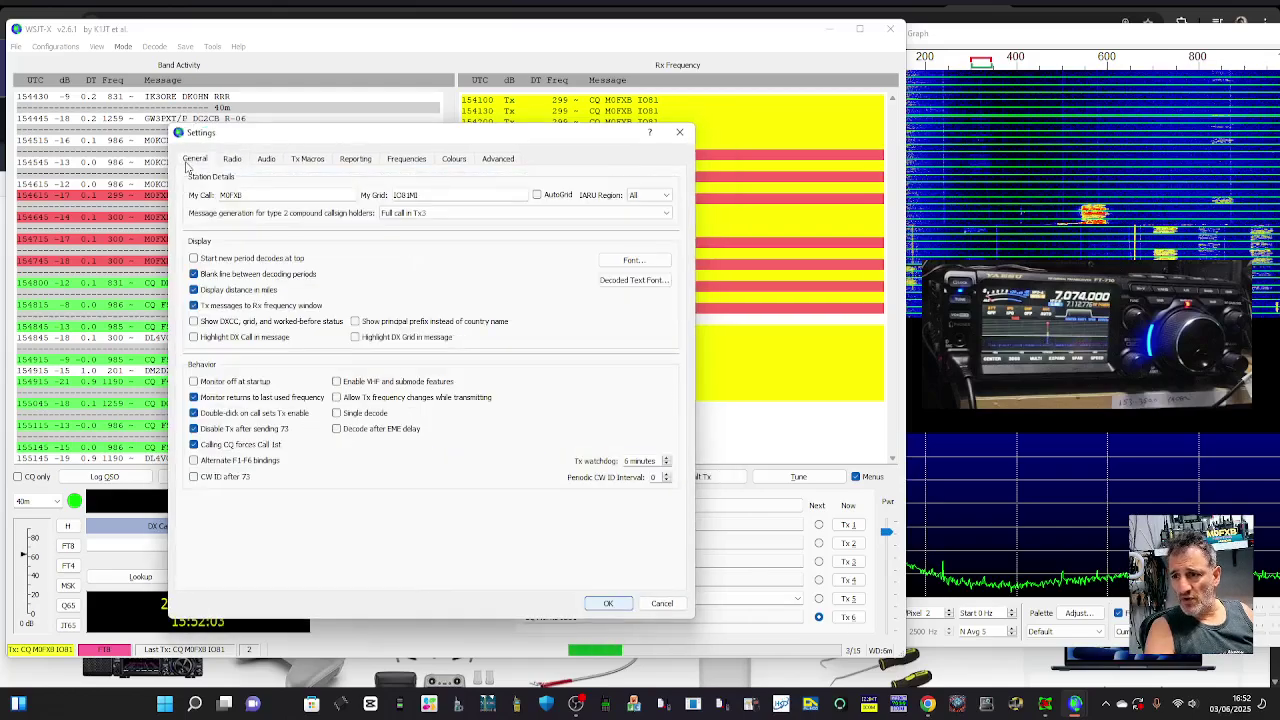
pyautogui.click(767, 190)
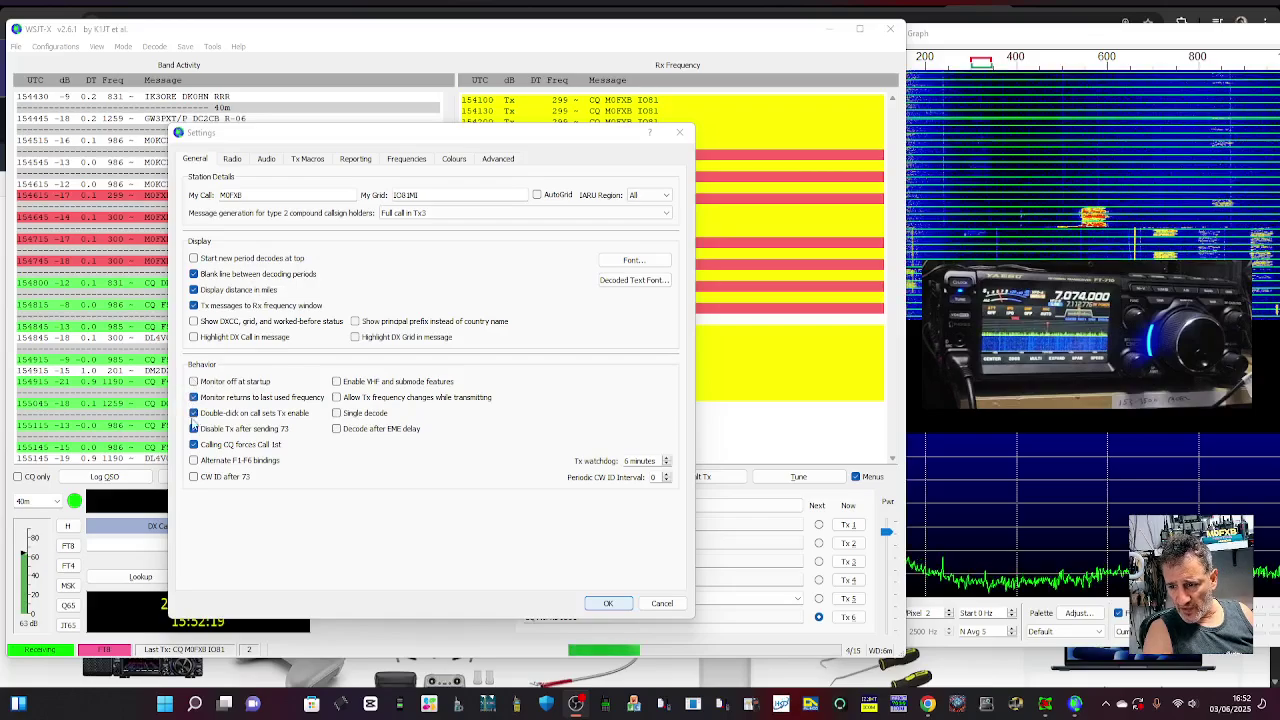
pyautogui.click(193, 273)
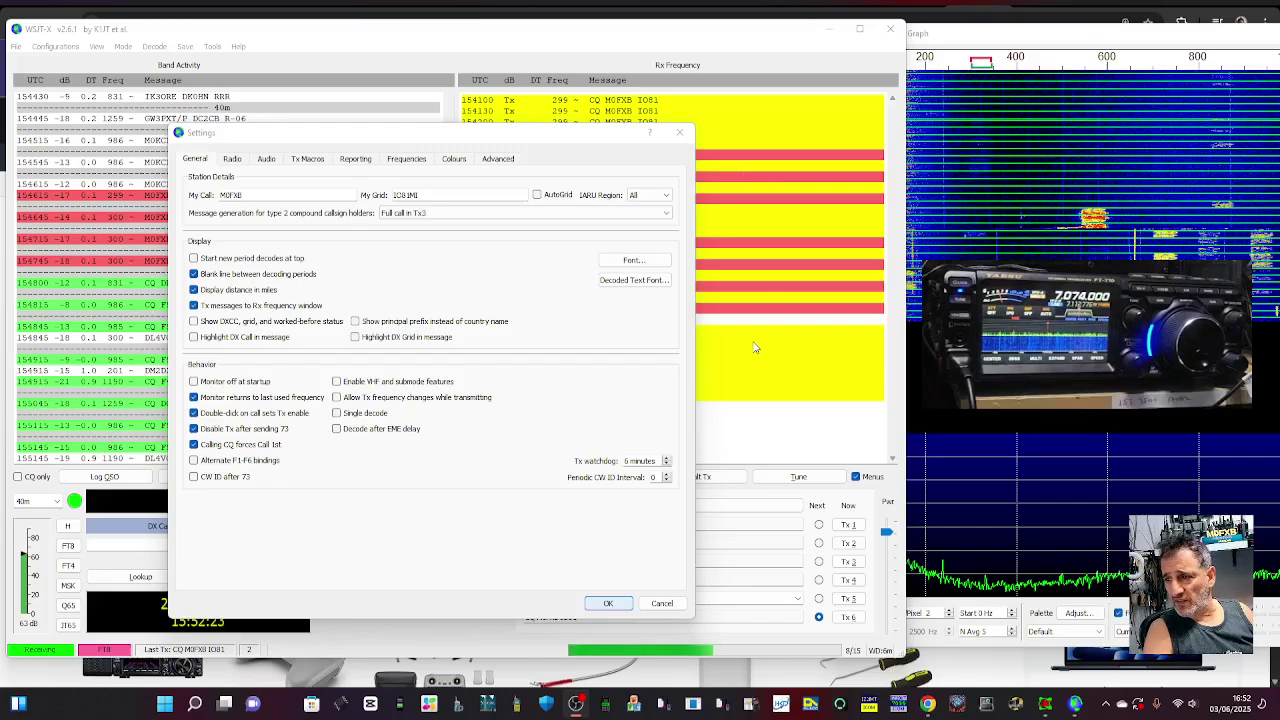
# - Review the Radio settings for the Yaesu FT-710, including the rig list, serial port, baud rate, PTT method and transmit audio source
pyautogui.click(232, 158)
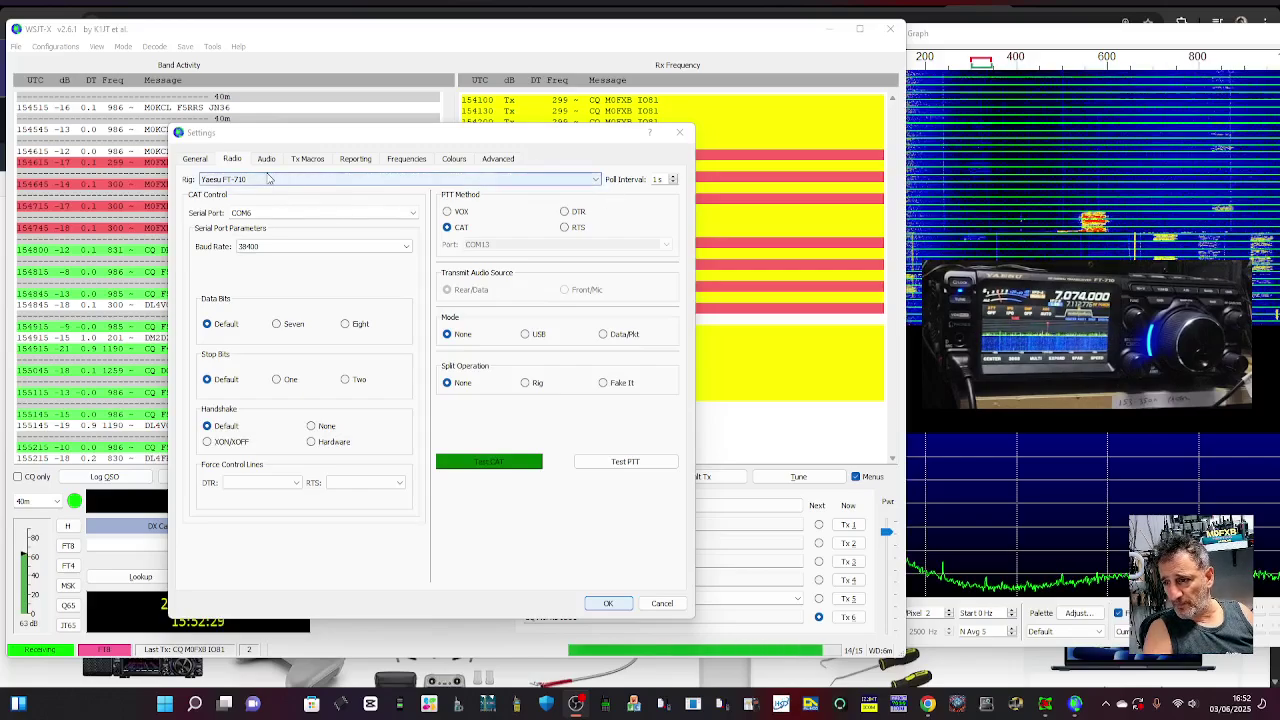
pyautogui.click(597, 181)
pyautogui.click(597, 181)
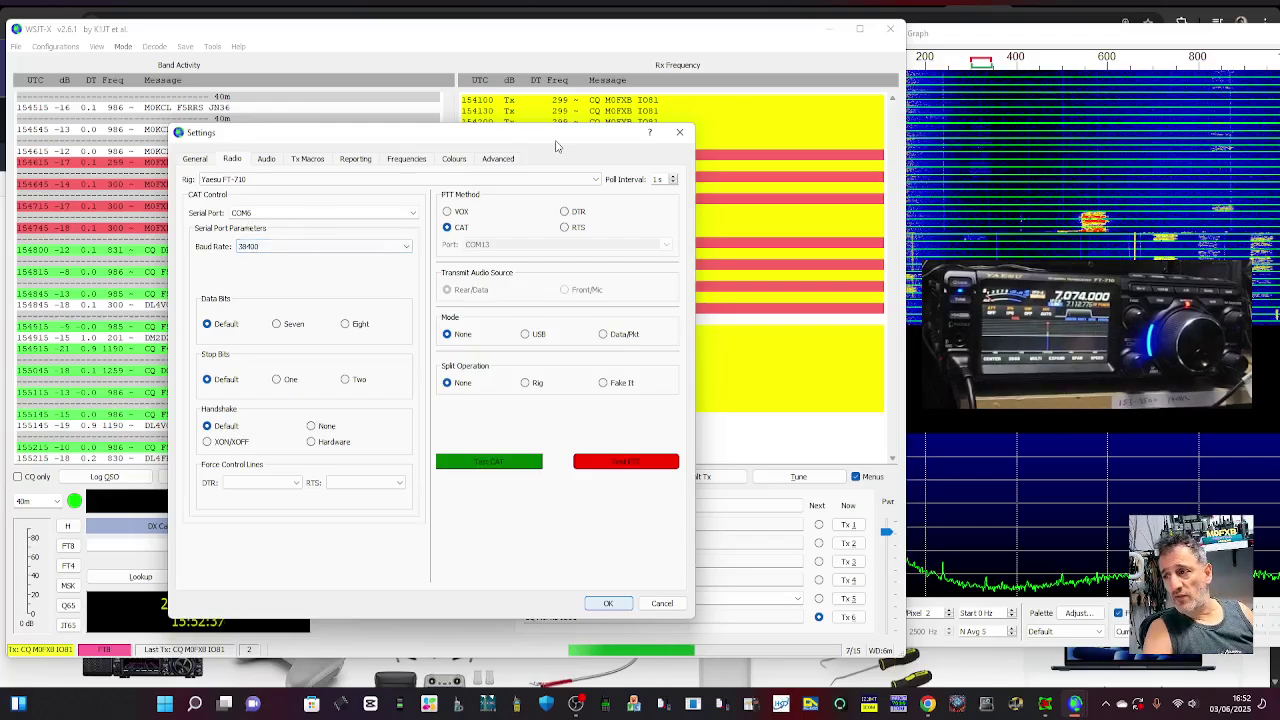
pyautogui.moveTo(557, 146); pyautogui.dragTo(471, 134)
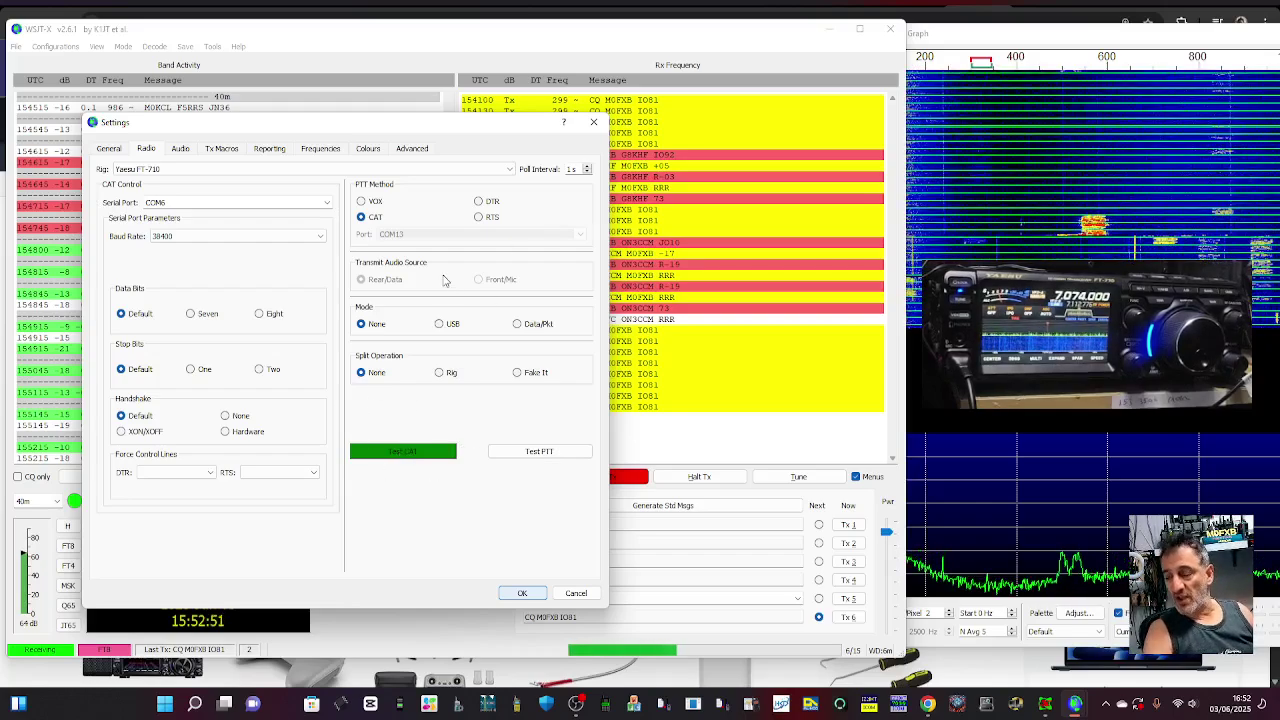
pyautogui.moveTo(444, 280)
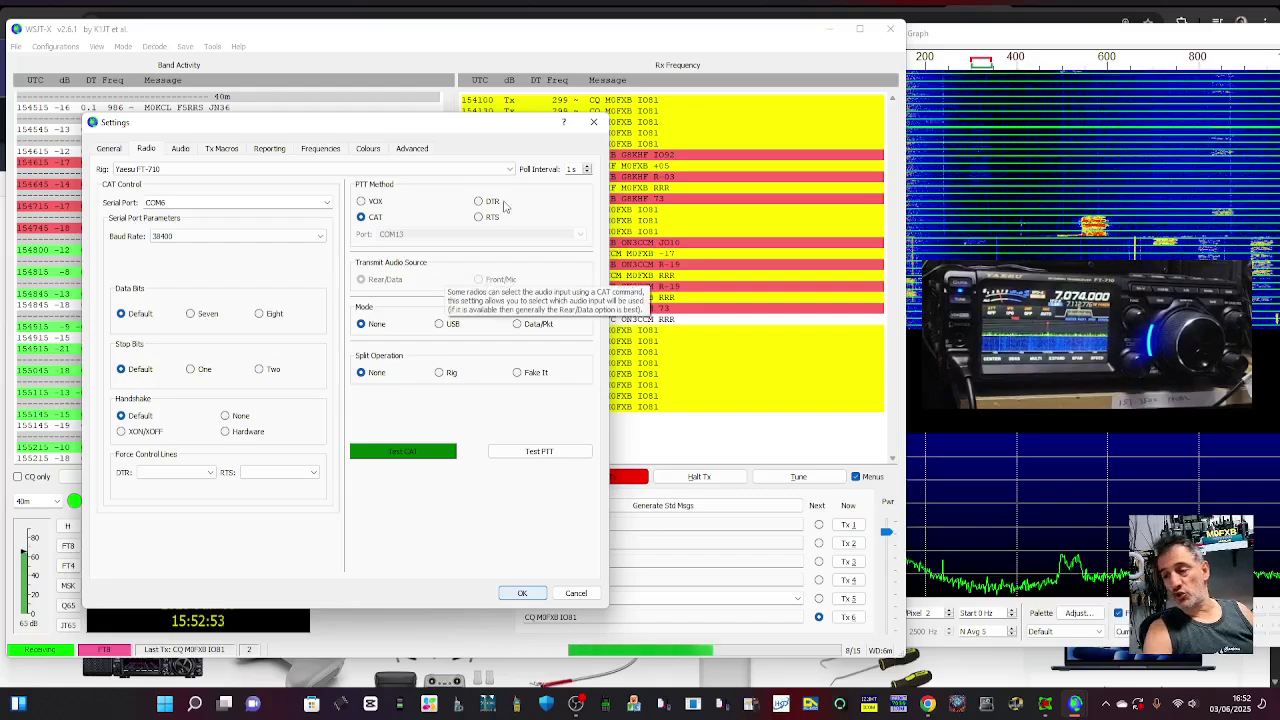
pyautogui.moveTo(476, 226)
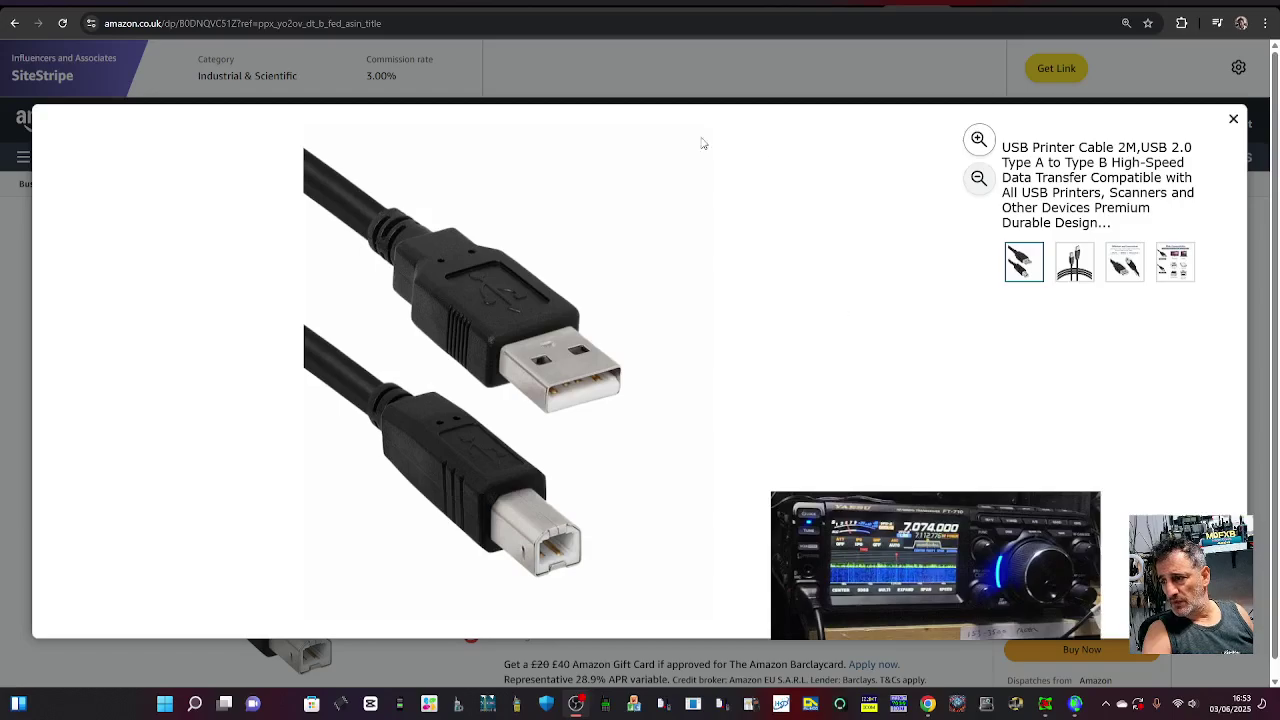
# - Return from the USB cable page to WSJT-X, check the sound card input and output devices, and close the settings
pyautogui.scroll(-1, 760, 143)
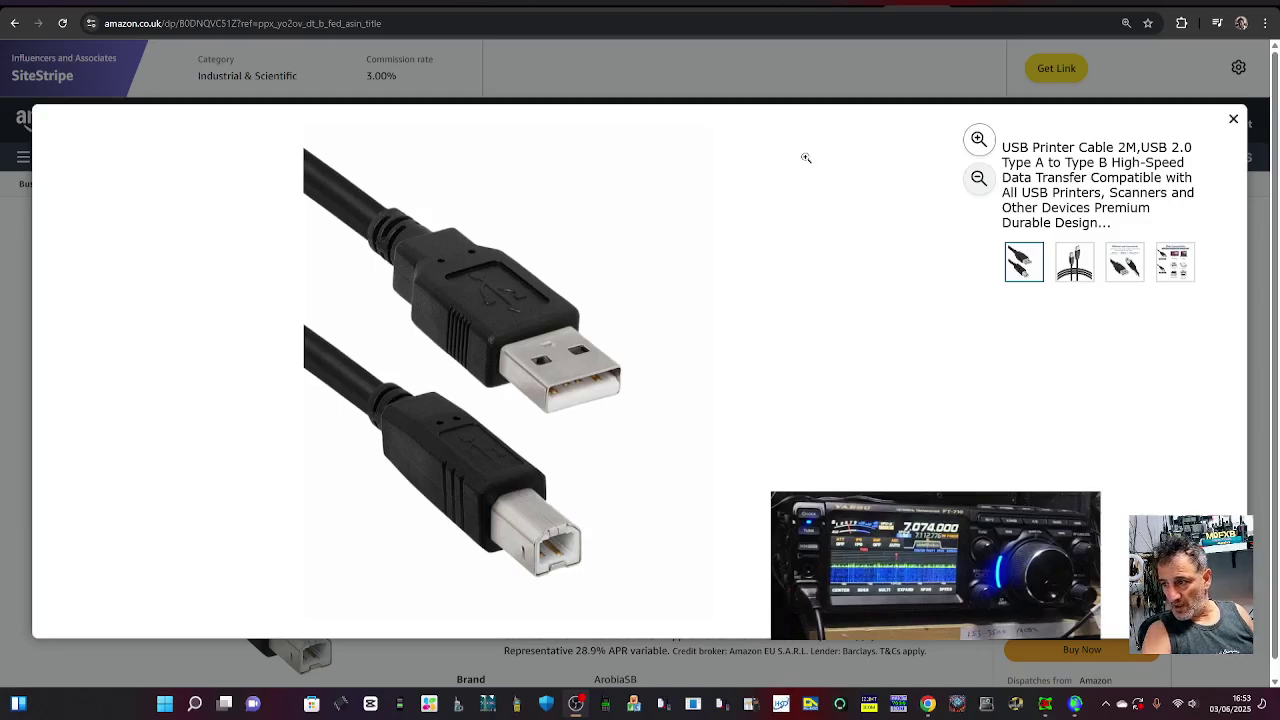
pyautogui.moveTo(1083, 710)
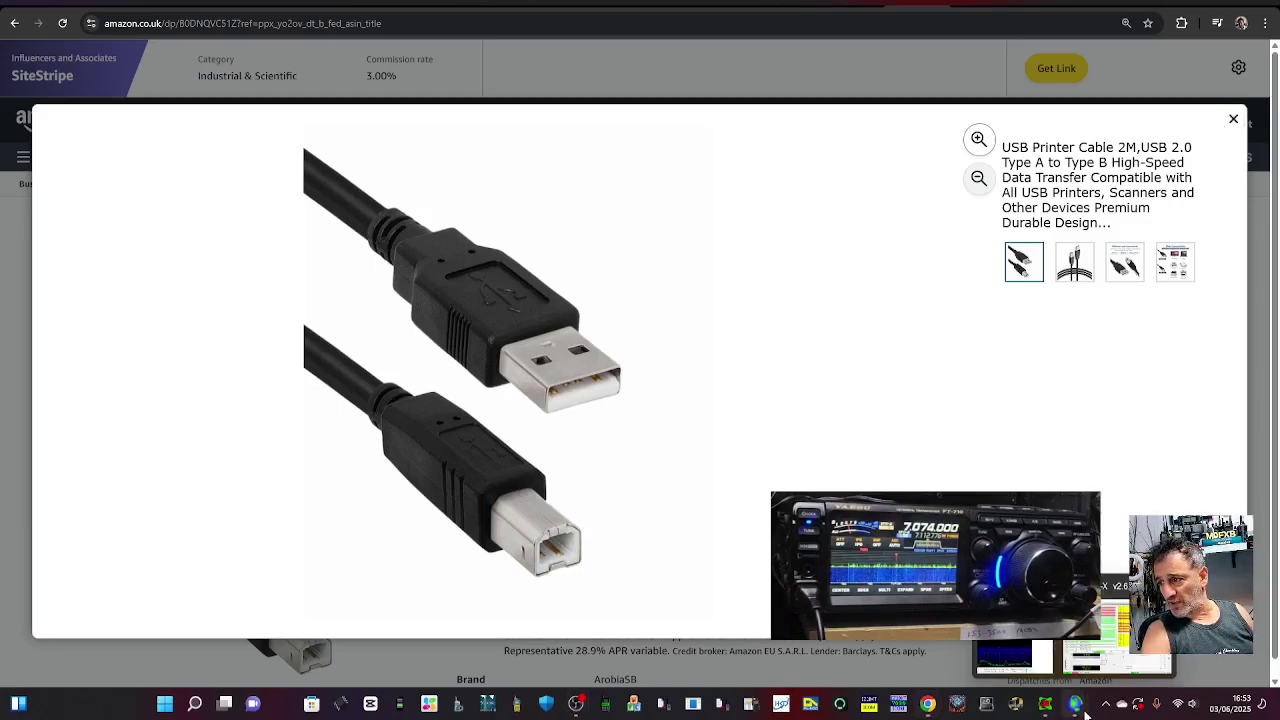
pyautogui.click(1060, 650)
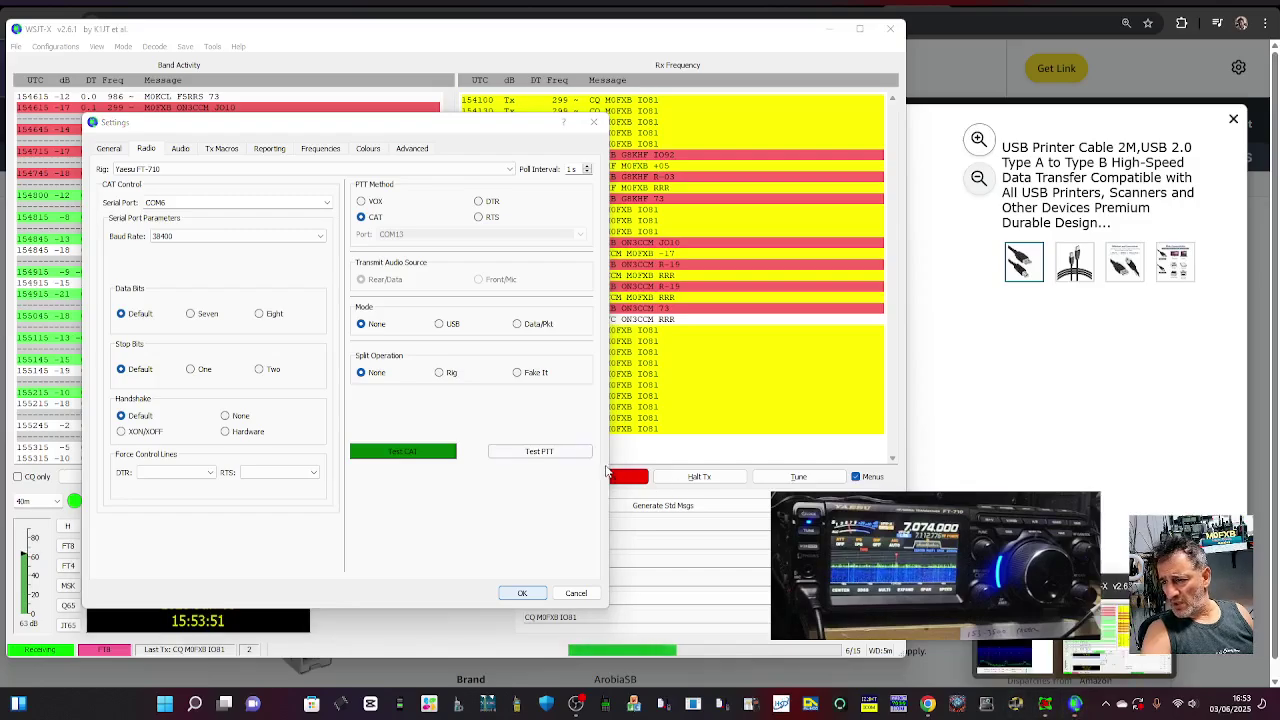
pyautogui.click(181, 149)
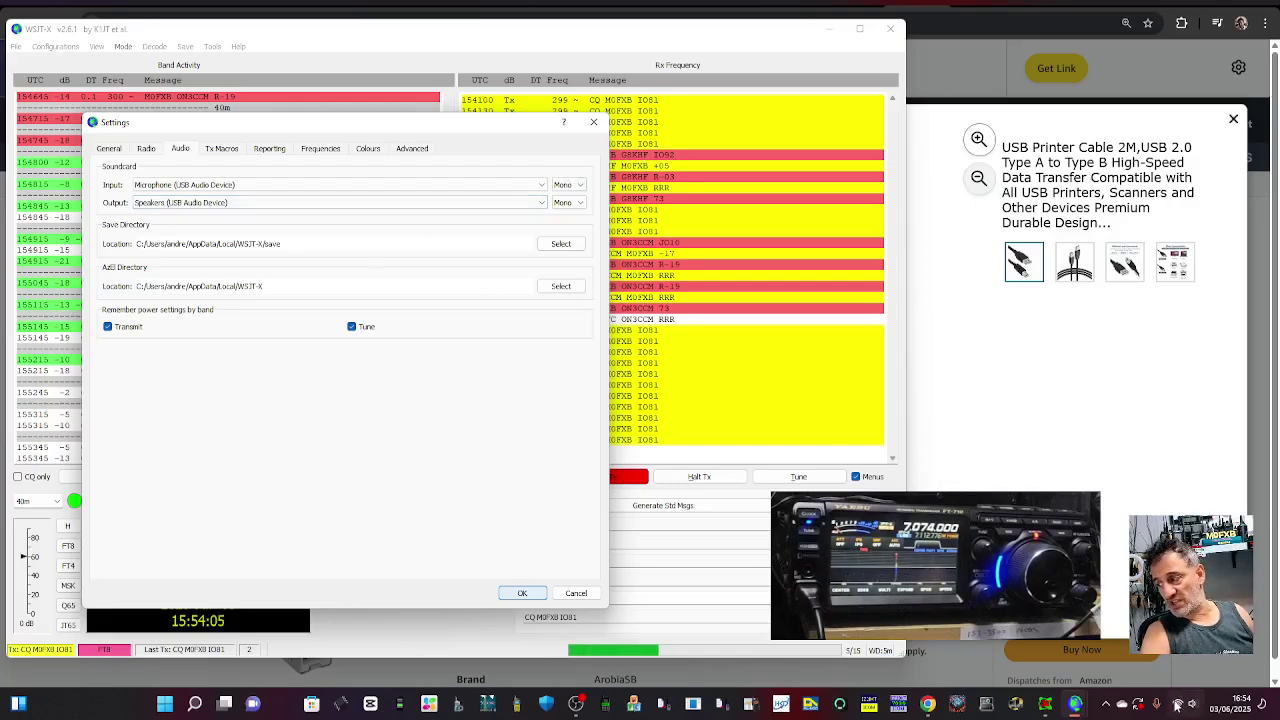
pyautogui.click(593, 121)
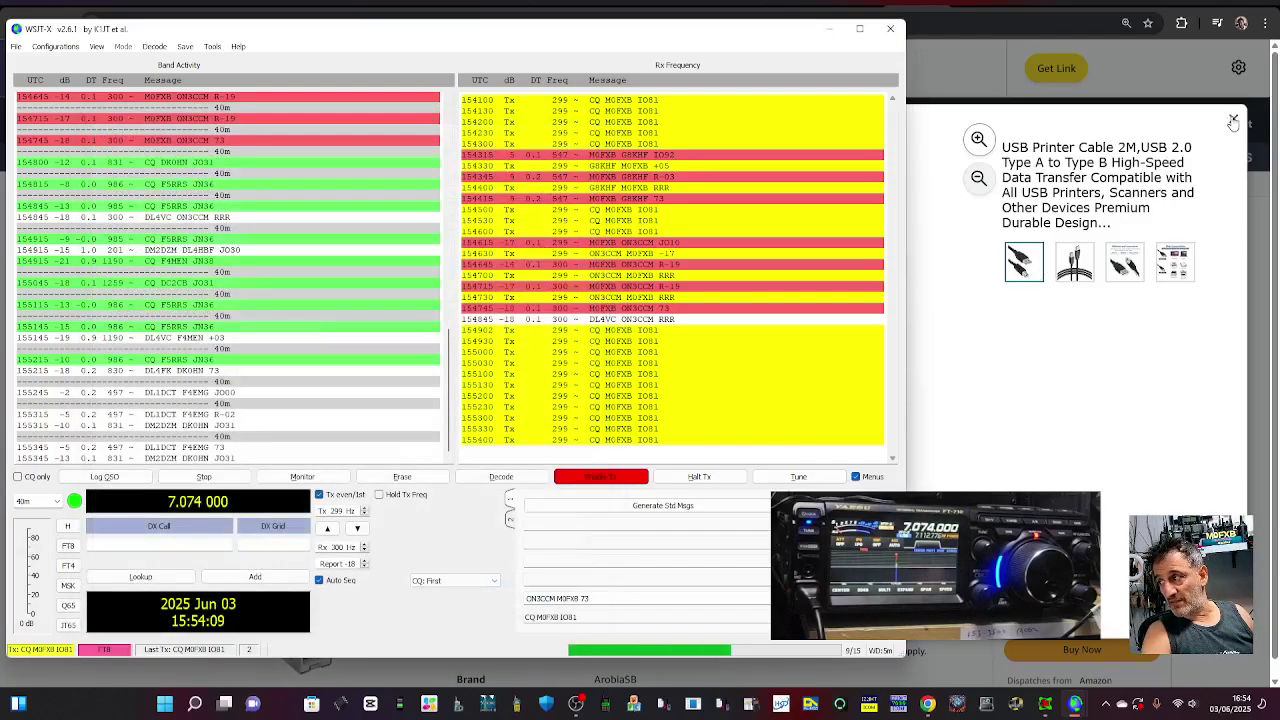
# - Close the enlarged USB cable image in the browser and switch back to the WSJT-X Wide Graph and main windows
pyautogui.click(1233, 120)
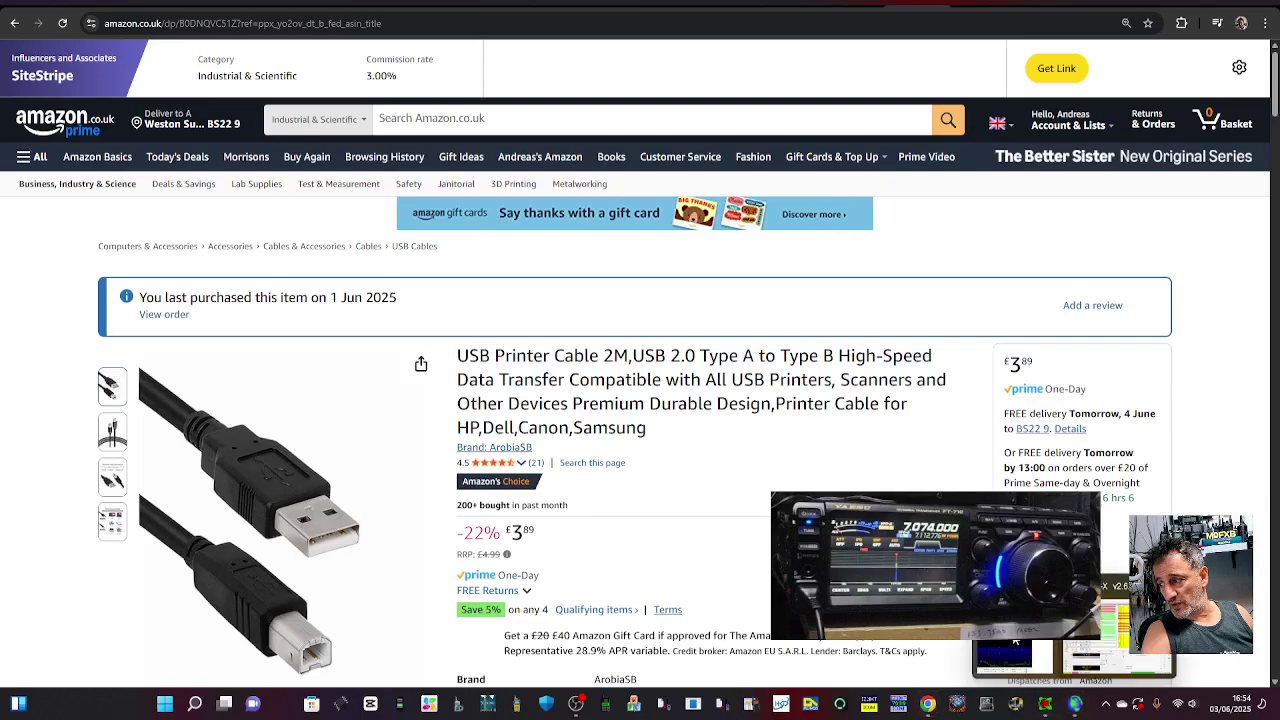
pyautogui.click(1075, 705)
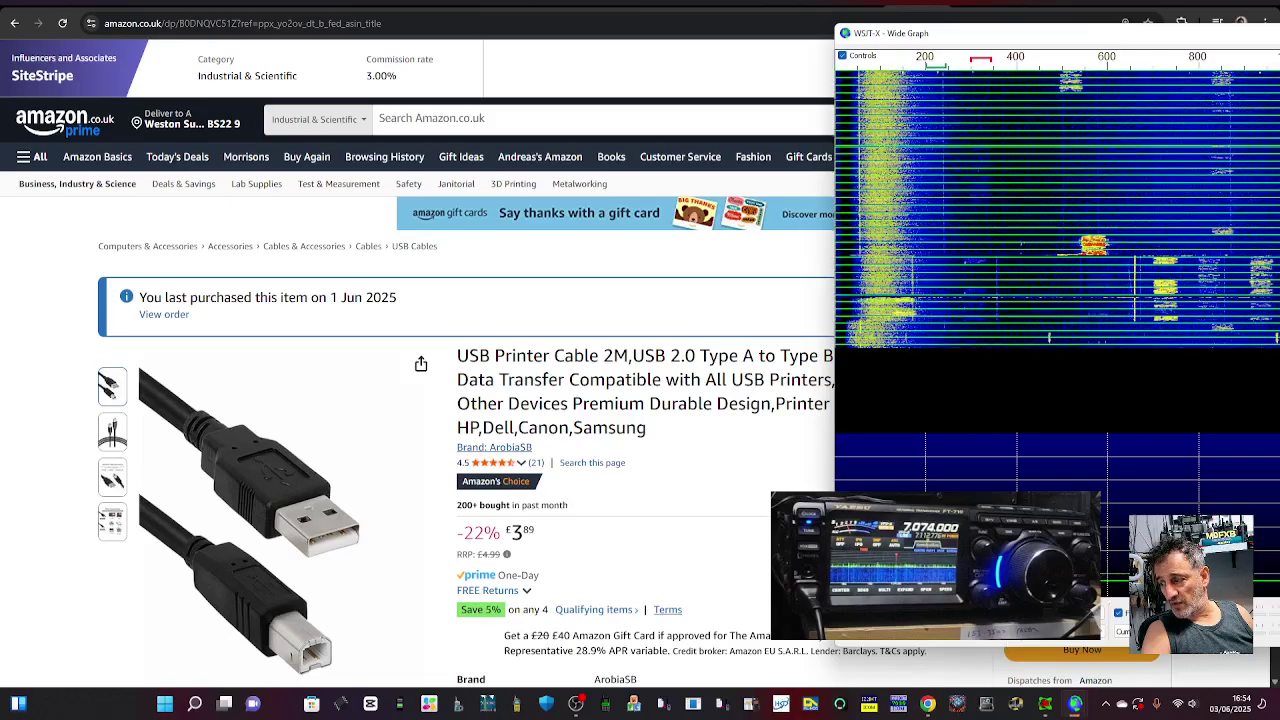
pyautogui.moveTo(1075, 706)
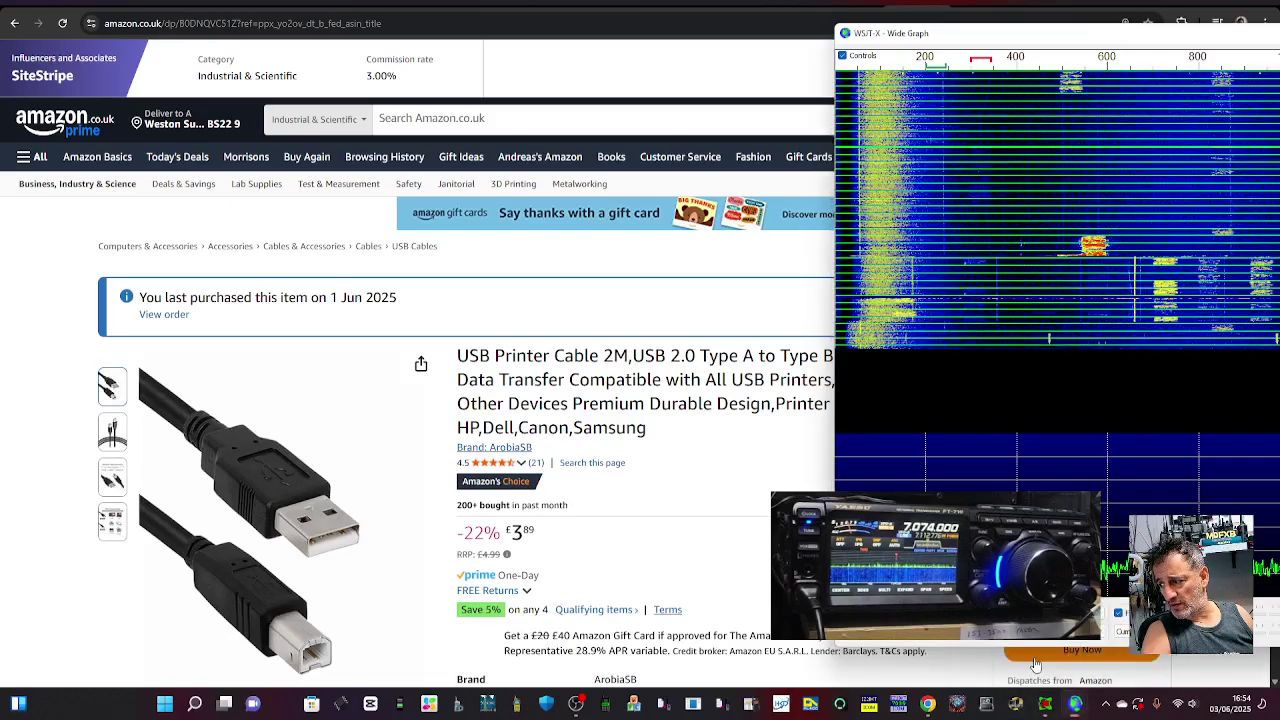
pyautogui.click(1118, 668)
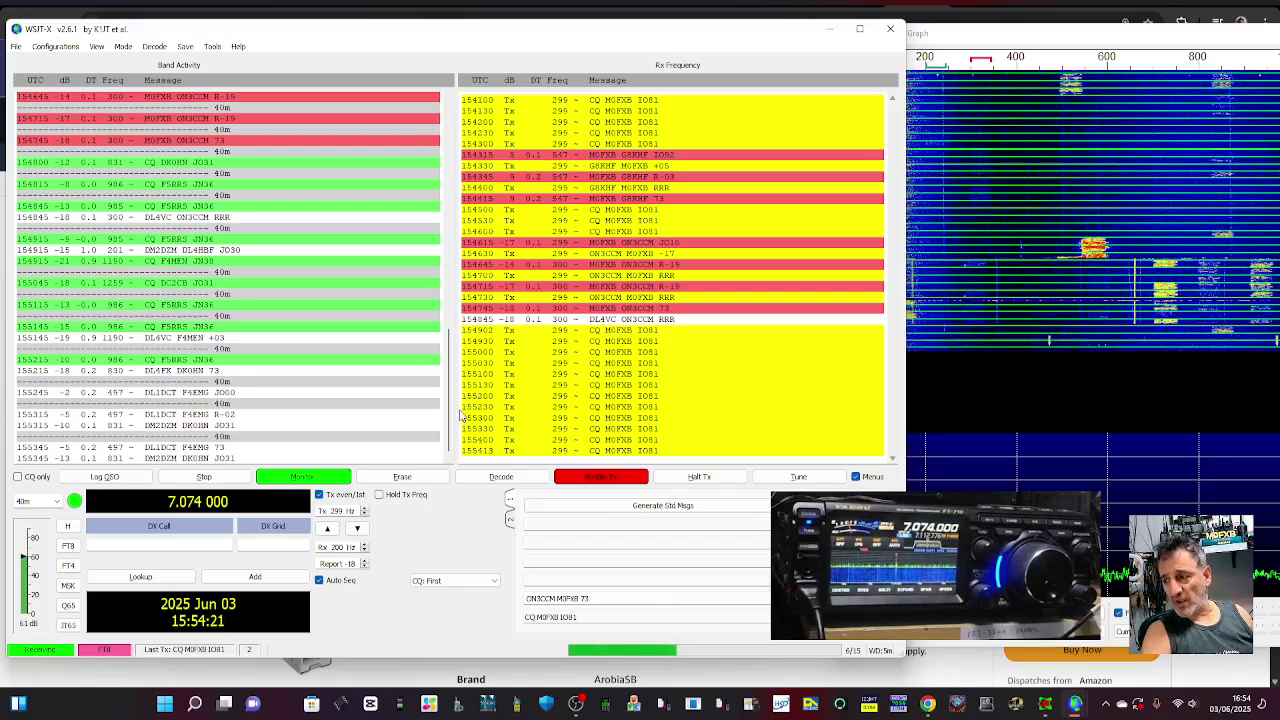
# - Disable transmission and set both the Rx and Tx frequencies to 401 Hz from the waterfall
pyautogui.click(670, 477)
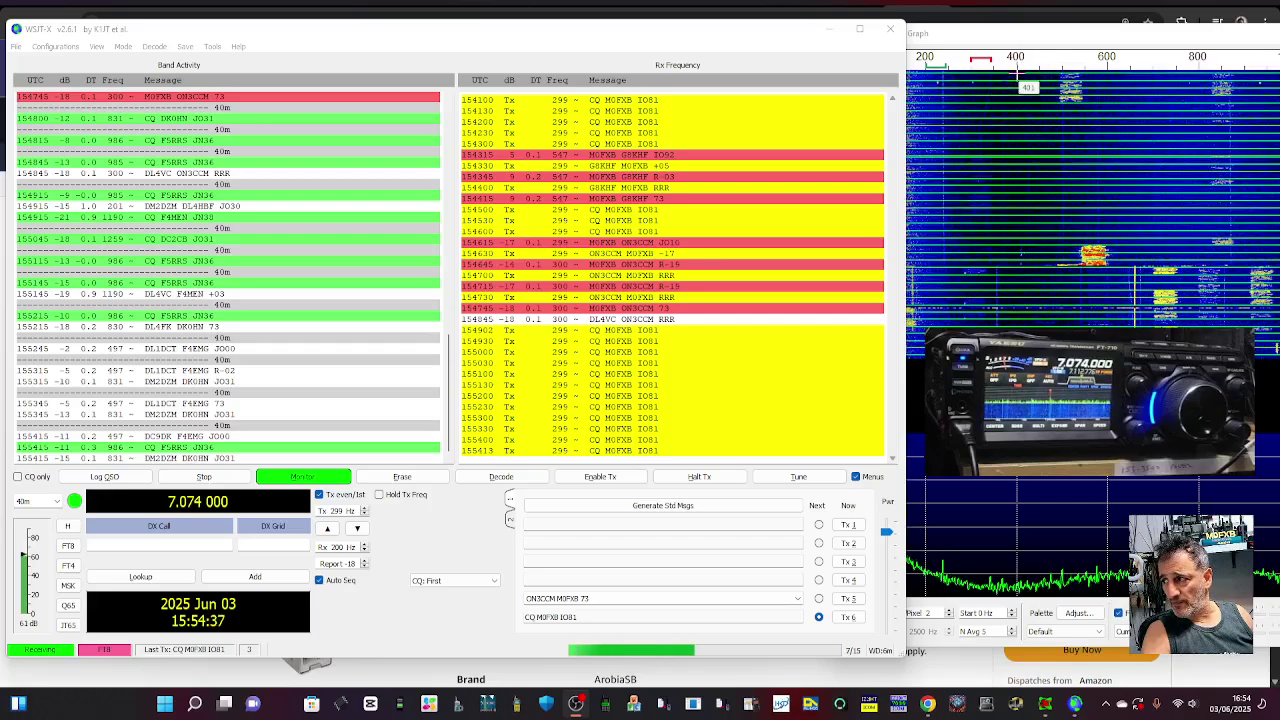
pyautogui.rightClick(1018, 75)
pyautogui.click(1046, 85)
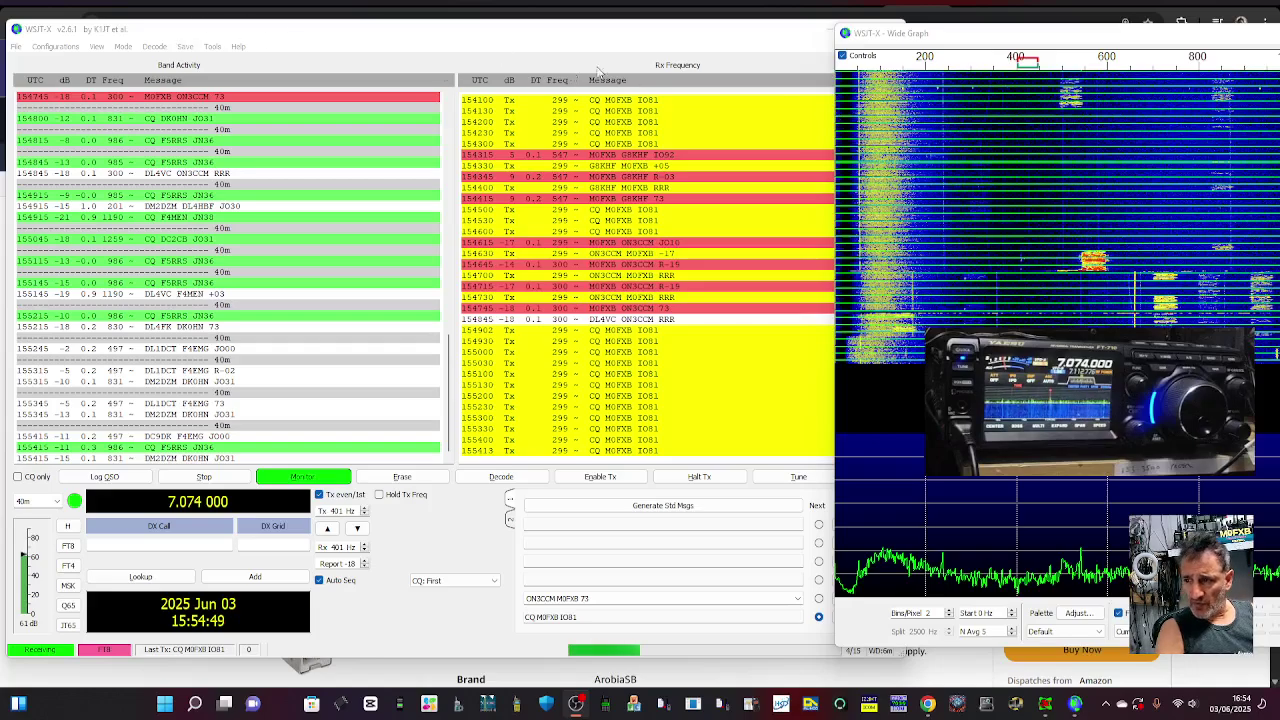
# - Open the WSJT-X settings and review the General, Radio, Audio, Tx Macros and Reporting pages, including PSK Reporter, logging and UDP server options
pyautogui.click(16, 46)
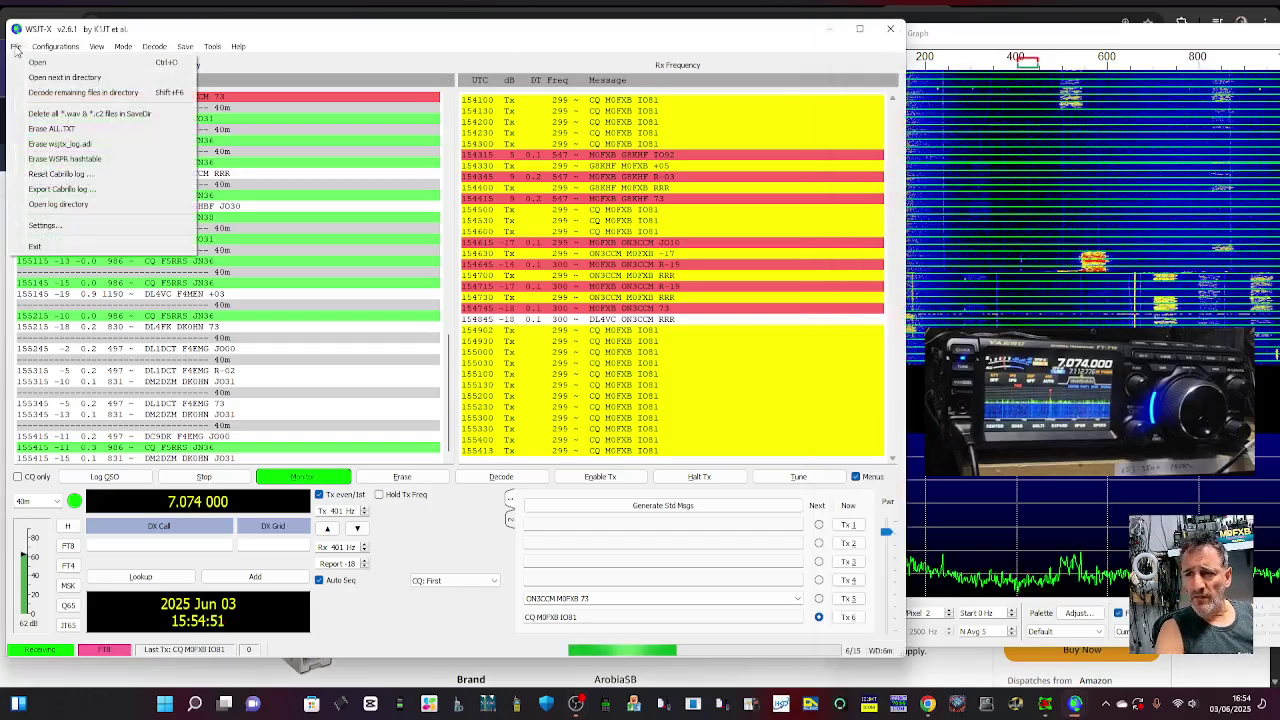
pyautogui.click(61, 224)
pyautogui.click(109, 150)
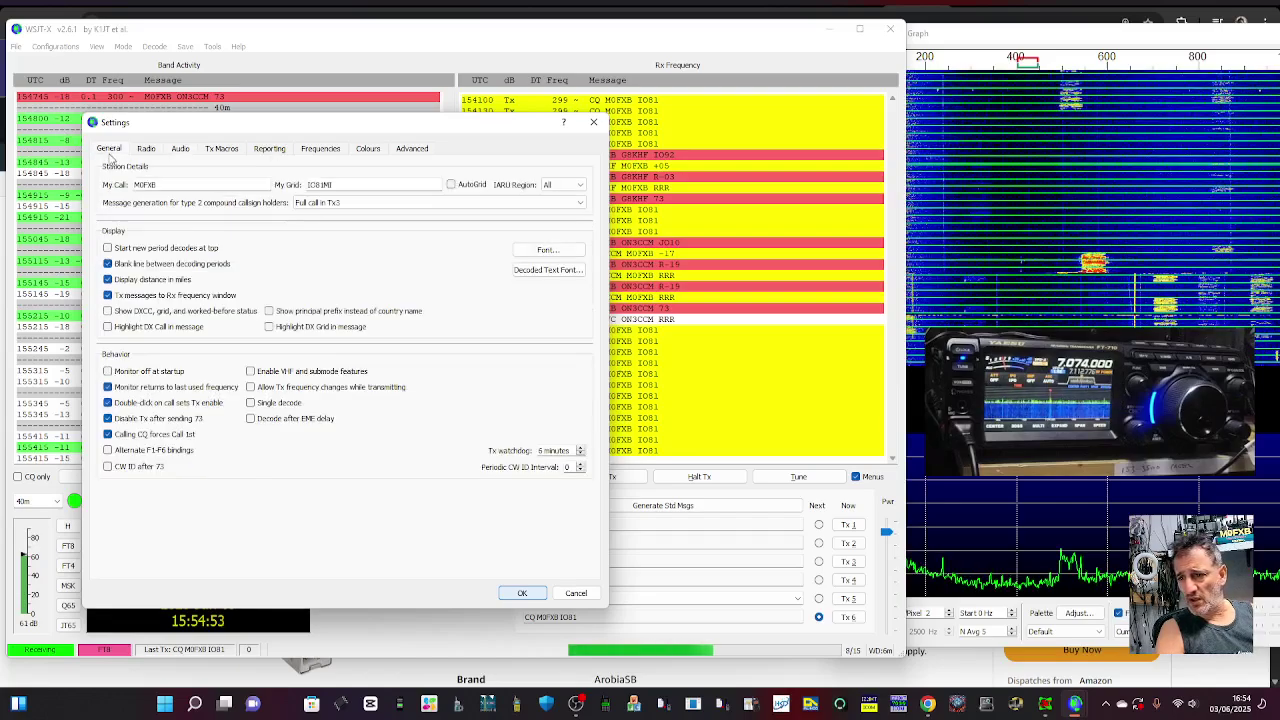
pyautogui.click(150, 155)
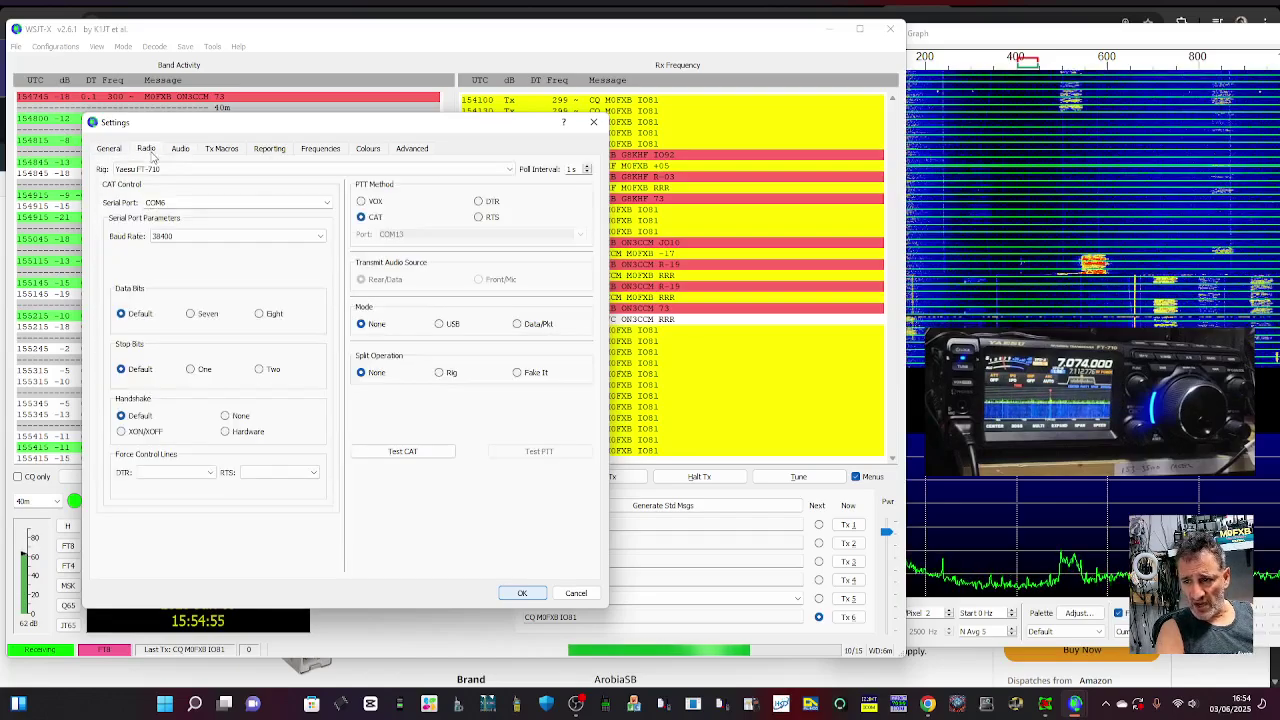
pyautogui.click(180, 152)
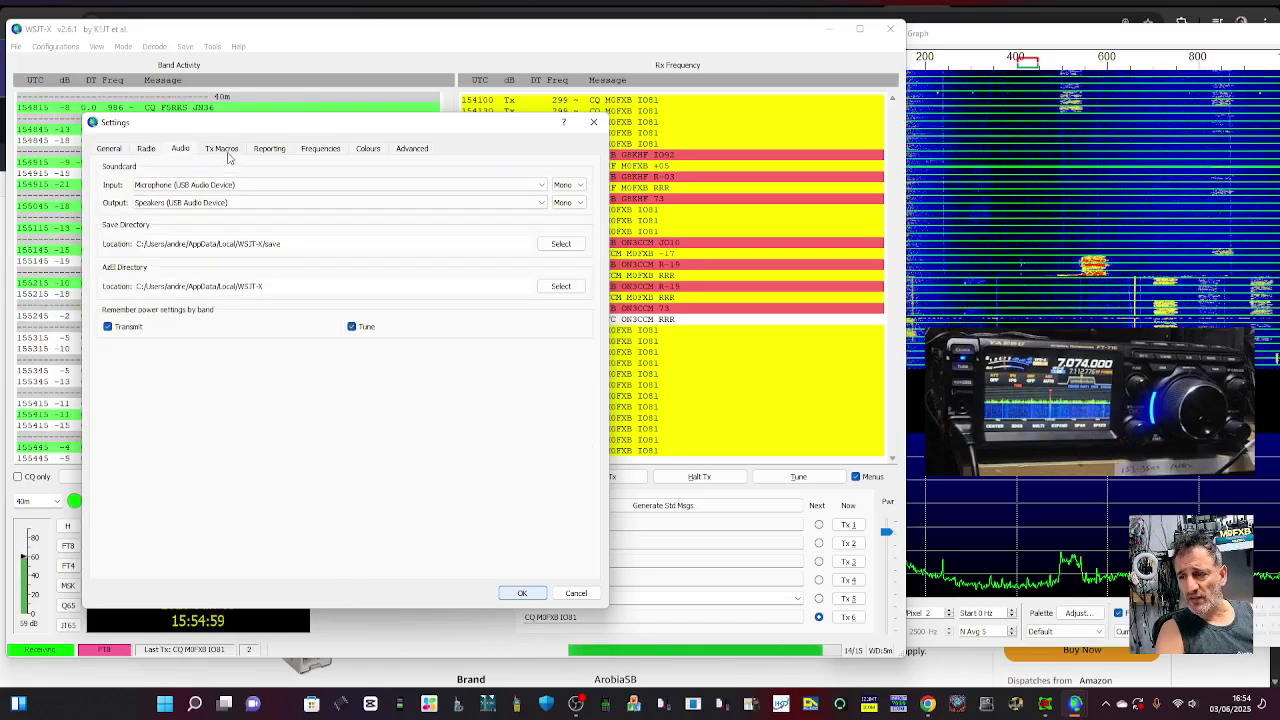
pyautogui.click(228, 152)
pyautogui.click(264, 152)
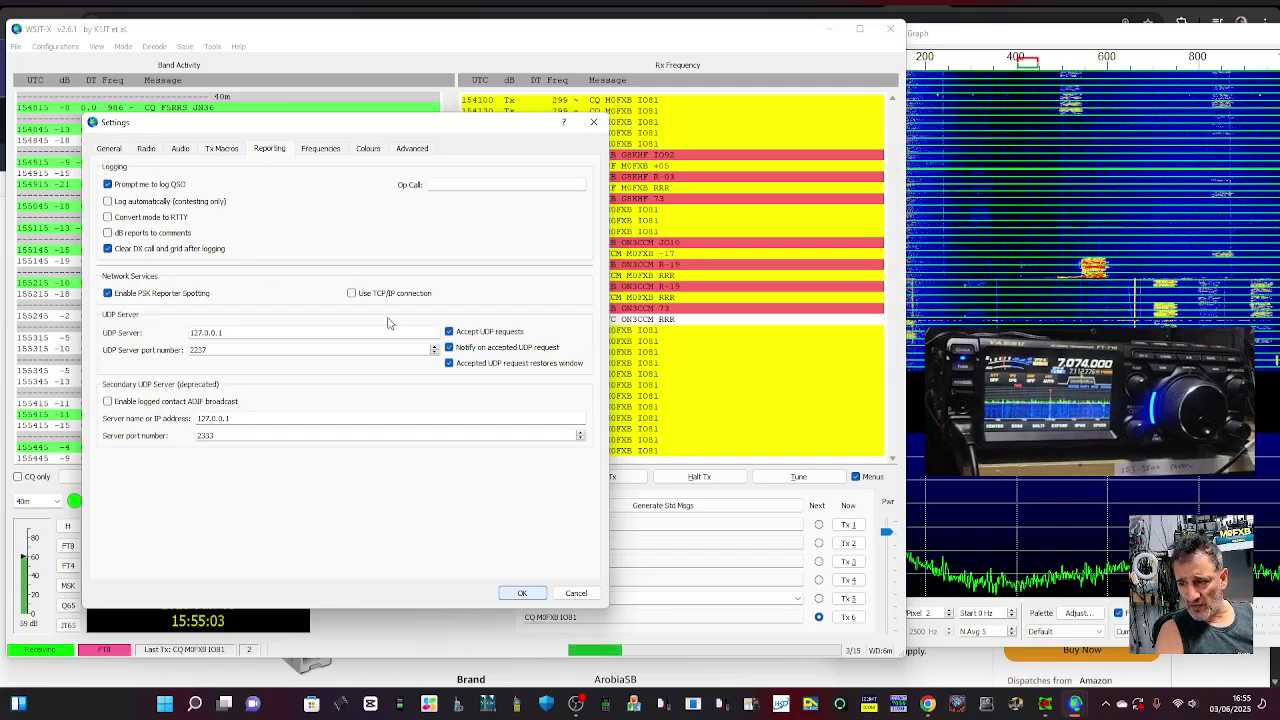
pyautogui.click(107, 184)
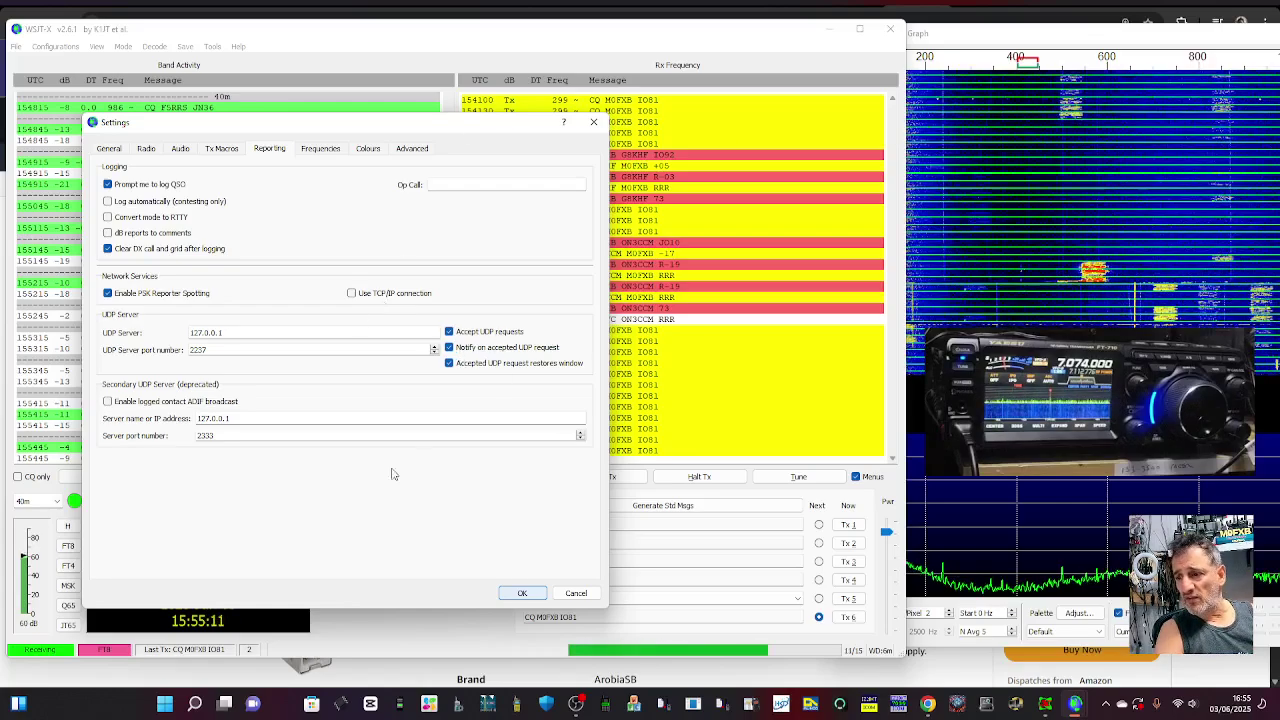
# - Search the computer for "grid", launch GridTracker2, and close the WSJT-X settings
pyautogui.press('super+s')
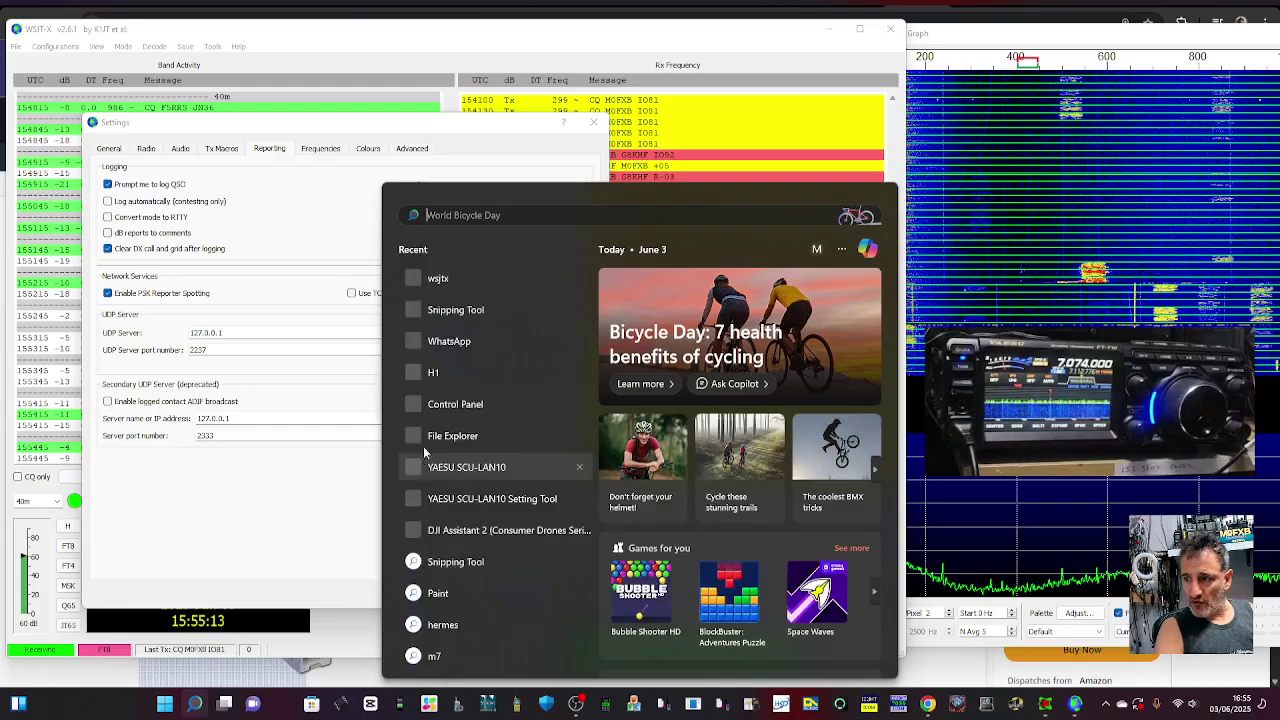
pyautogui.write('gr')
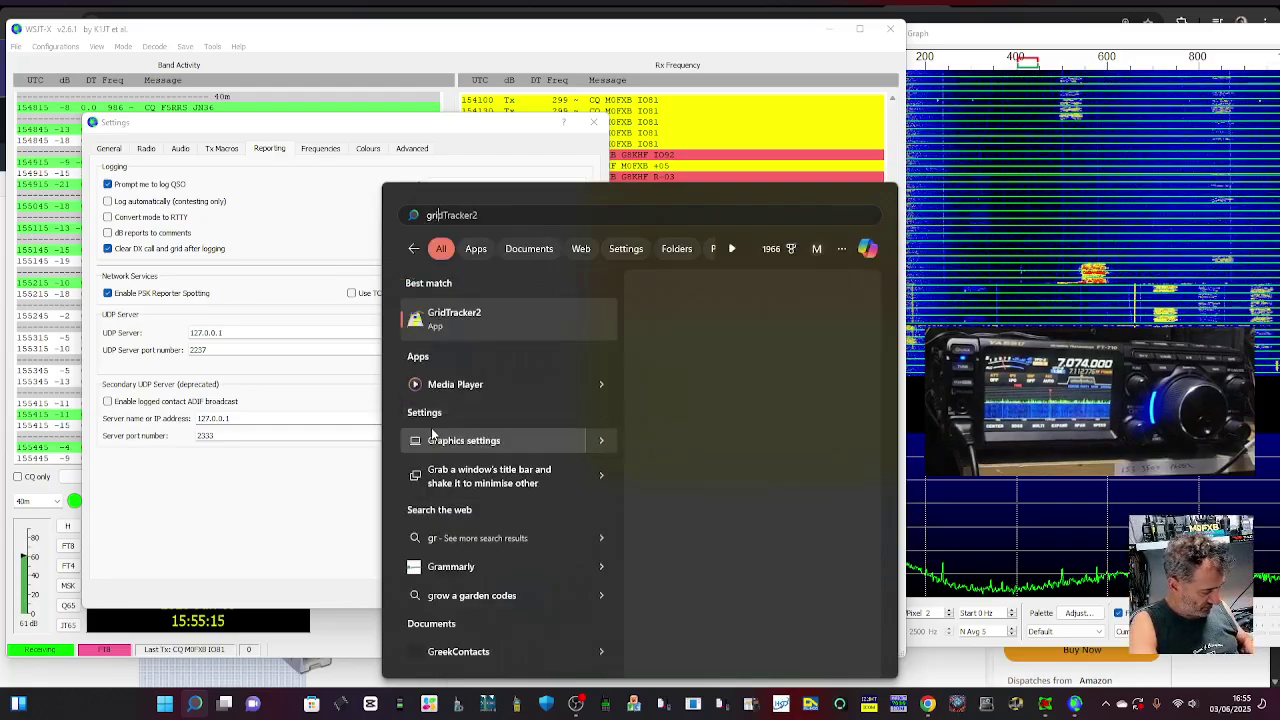
pyautogui.write('id')
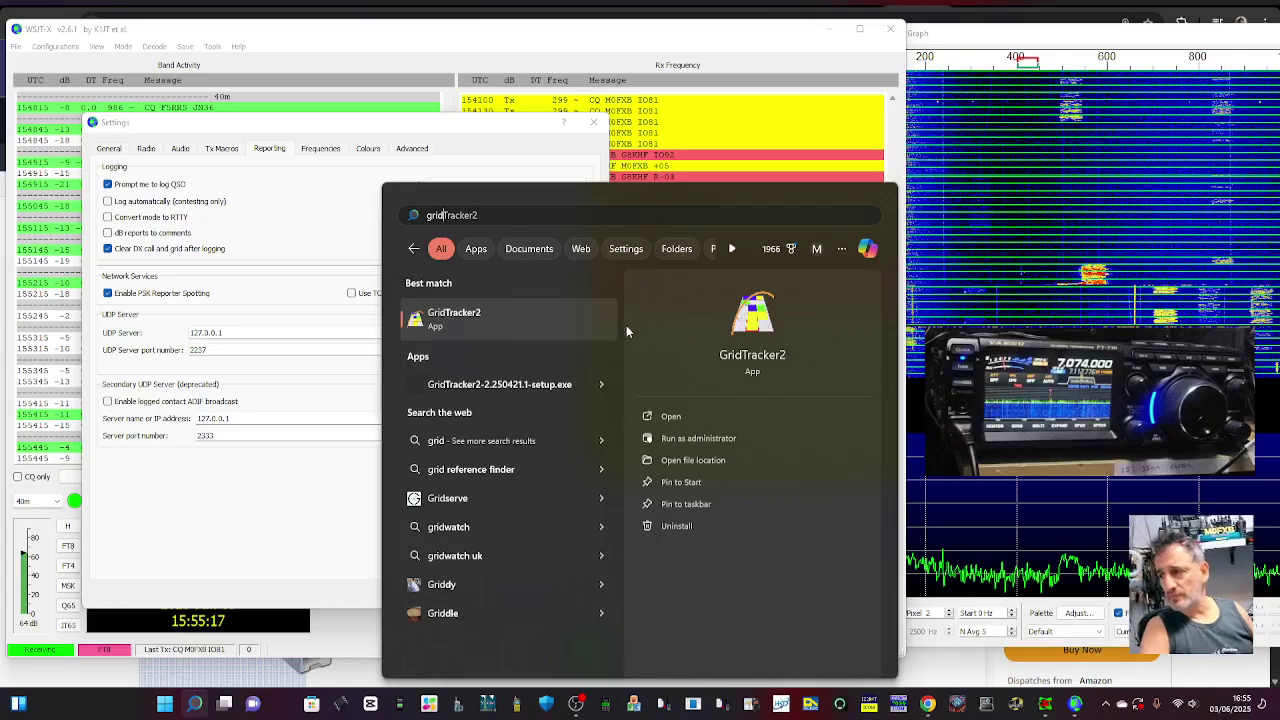
pyautogui.click(533, 316)
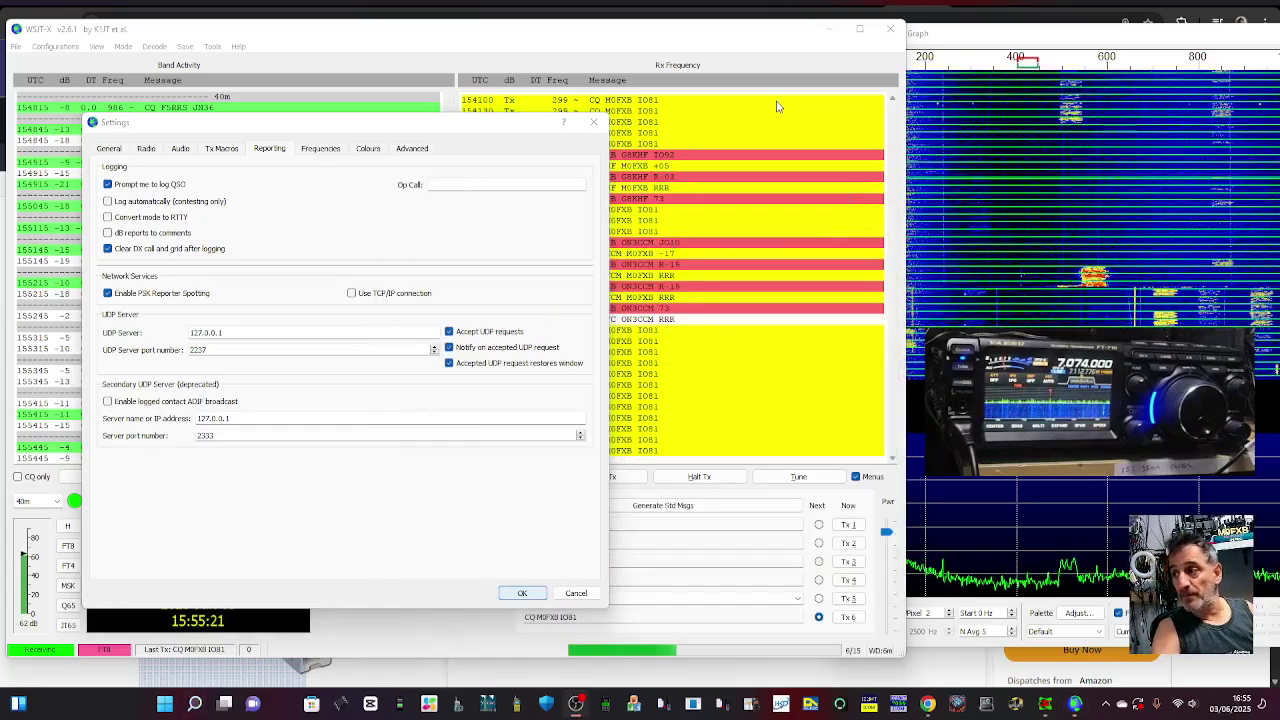
pyautogui.click(593, 122)
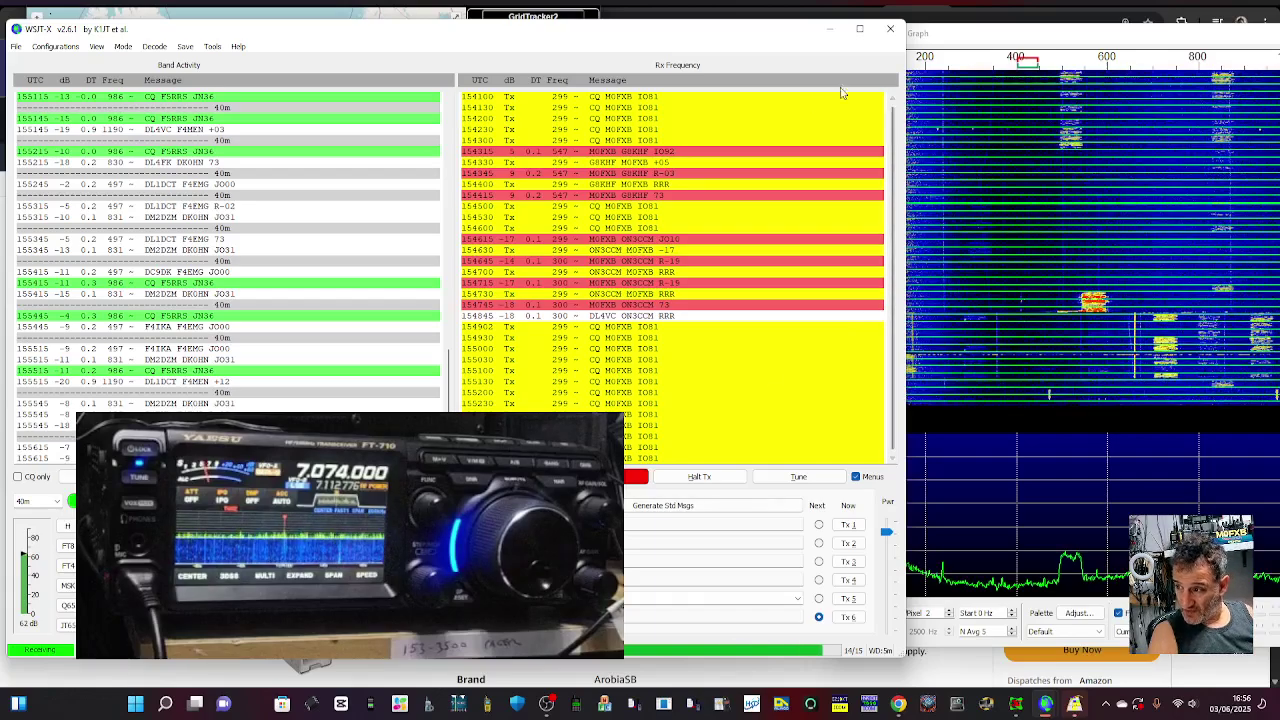
# - Clear the browser windows from view, widen the WSJT-X window, and bring GridTracker2 in front of it
pyautogui.click(1074, 703)
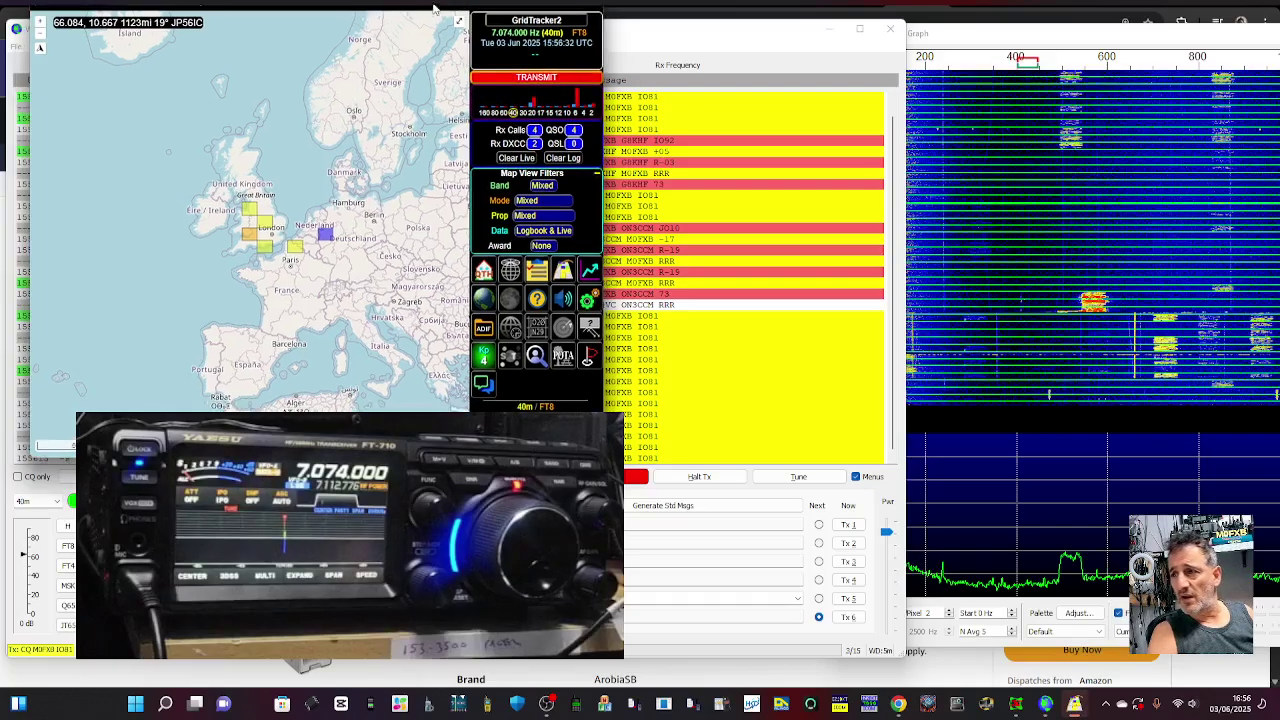
pyautogui.hotkey('alt', 'Tab')
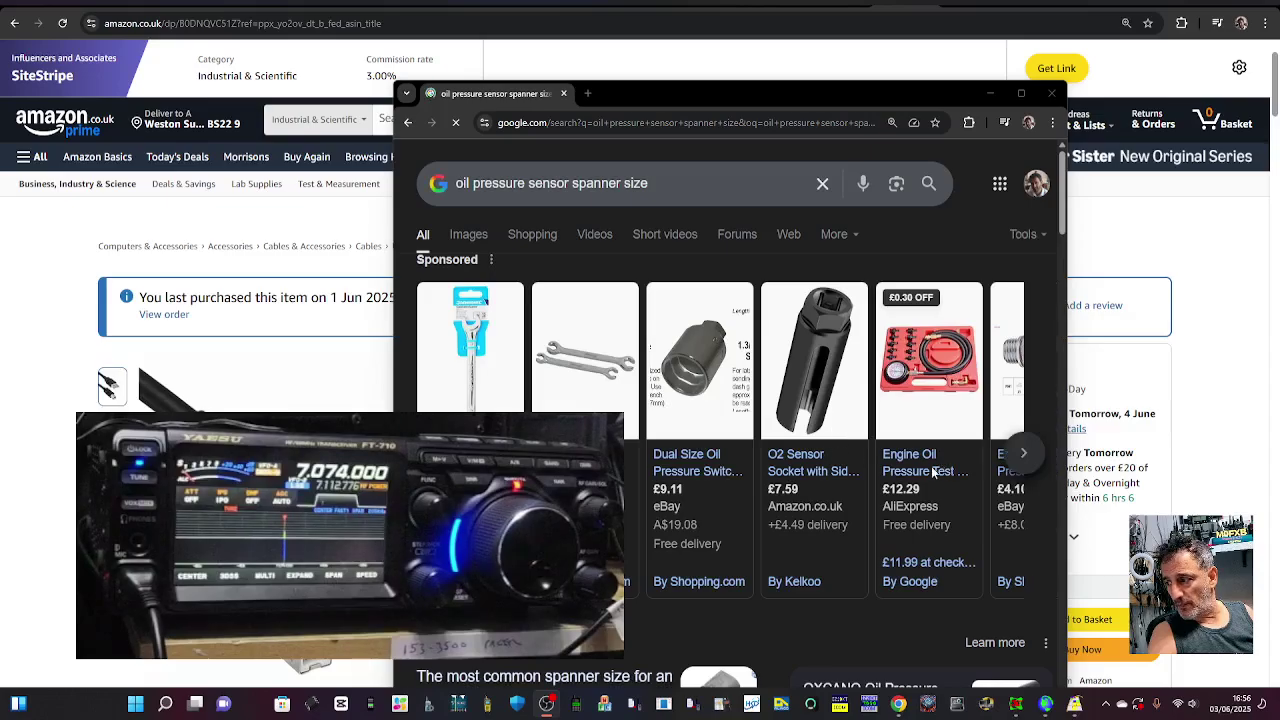
pyautogui.hotkey('alt', 'Tab')
pyautogui.click(760, 114)
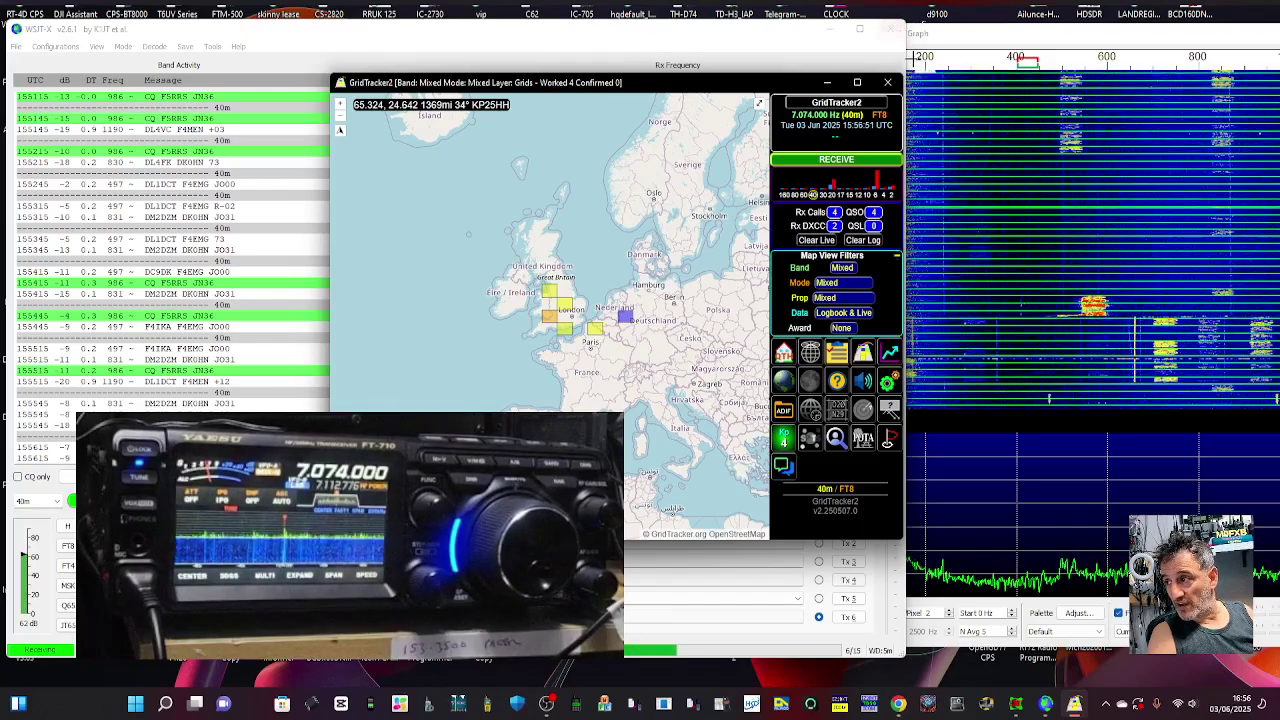
pyautogui.click(1045, 703)
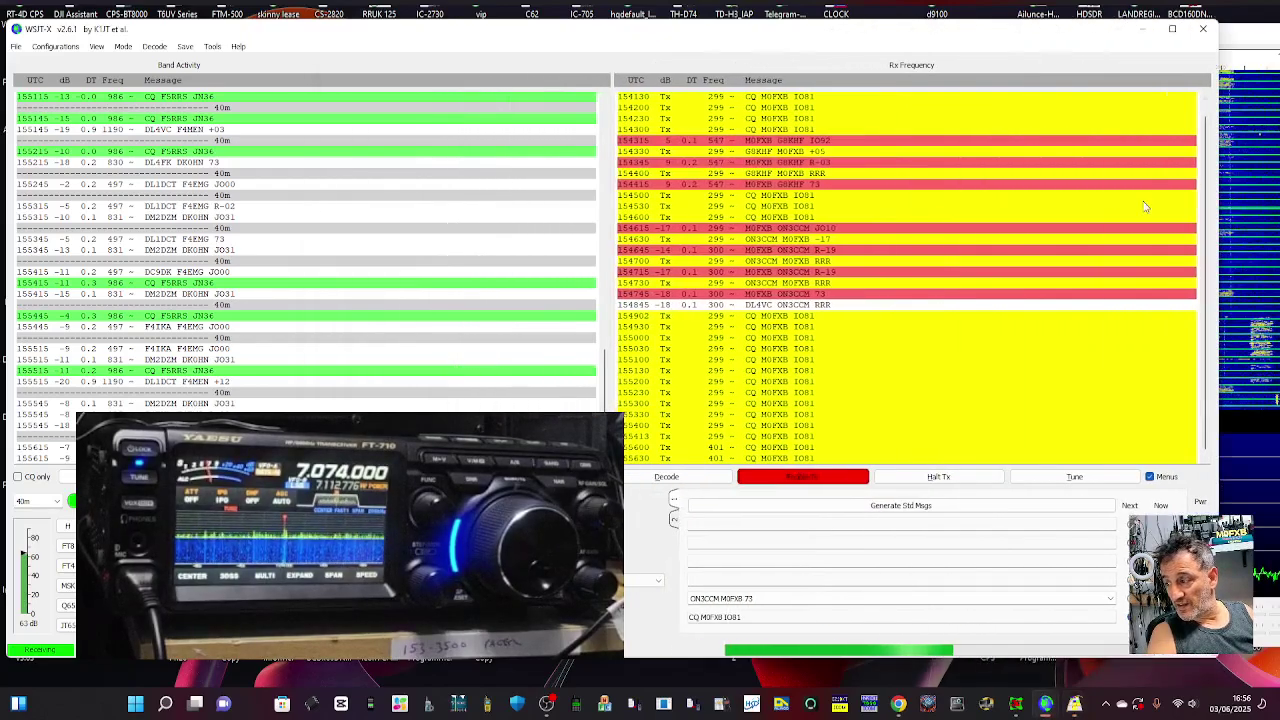
pyautogui.click(1074, 703)
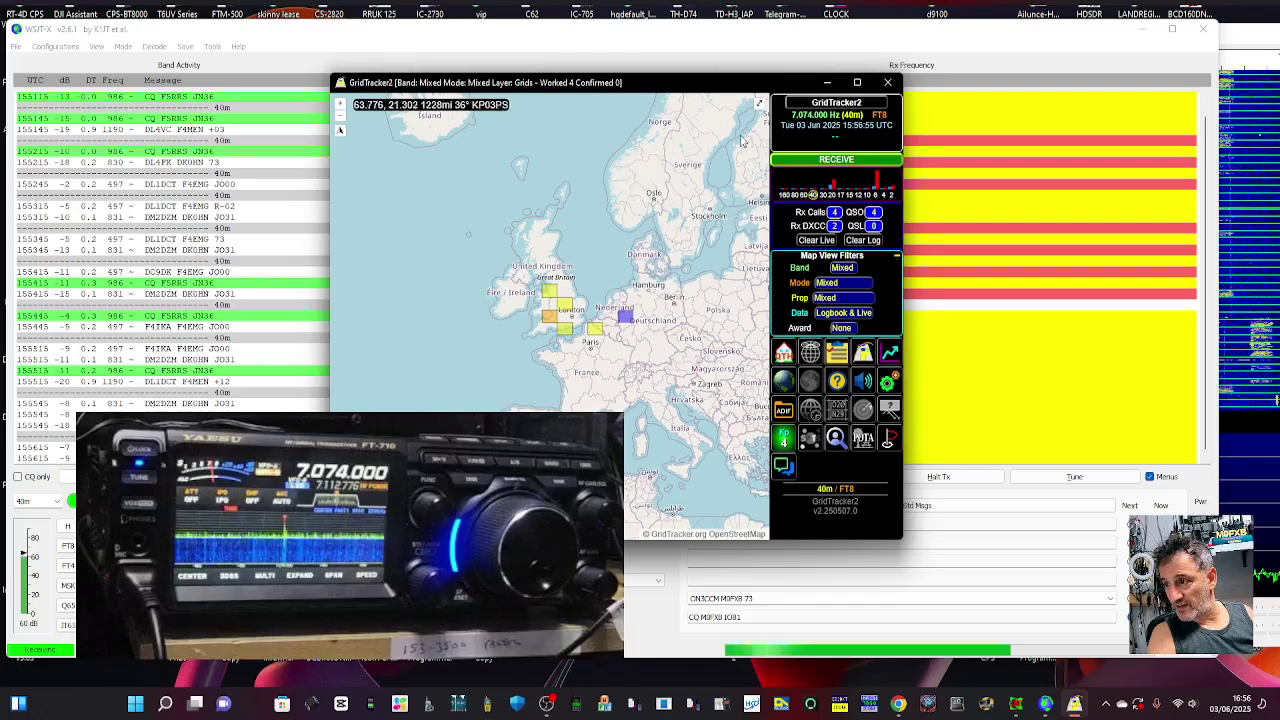
# - Reposition GridTracker2, try its full-screen map view, and enlarge the window to cover most of WSJT-X
pyautogui.moveTo(685, 77); pyautogui.dragTo(621, 77)
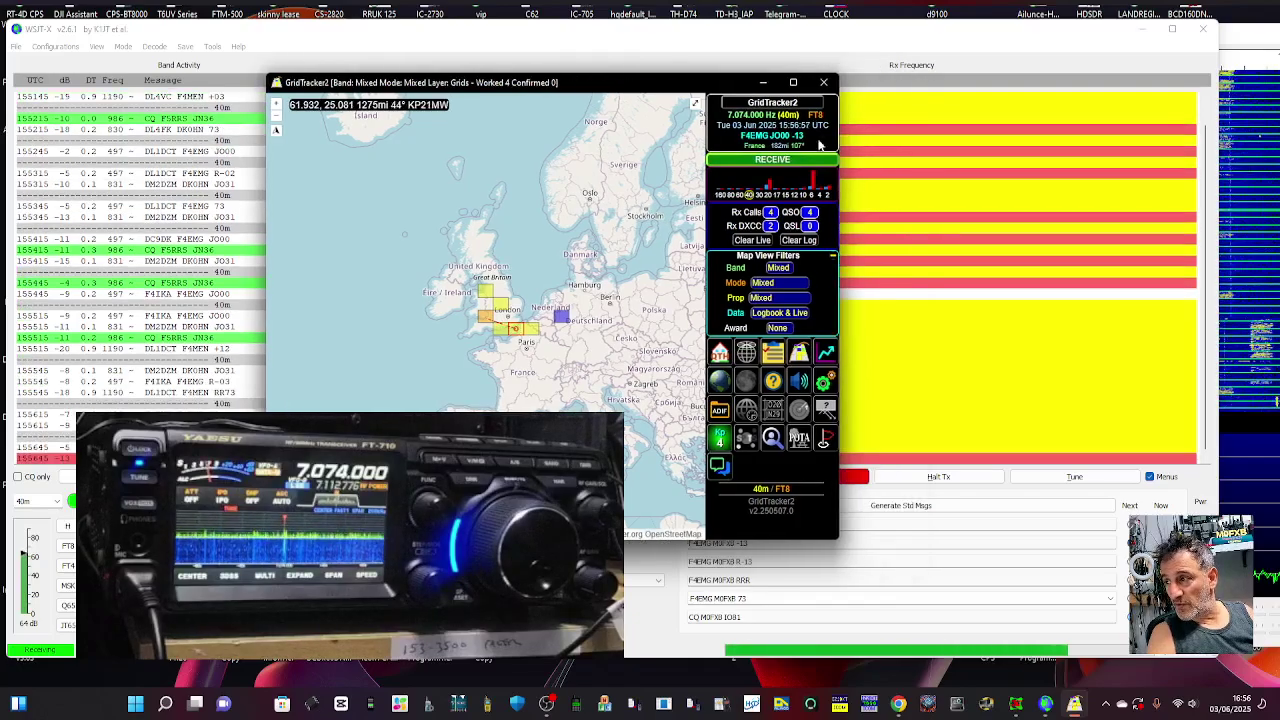
pyautogui.click(695, 103)
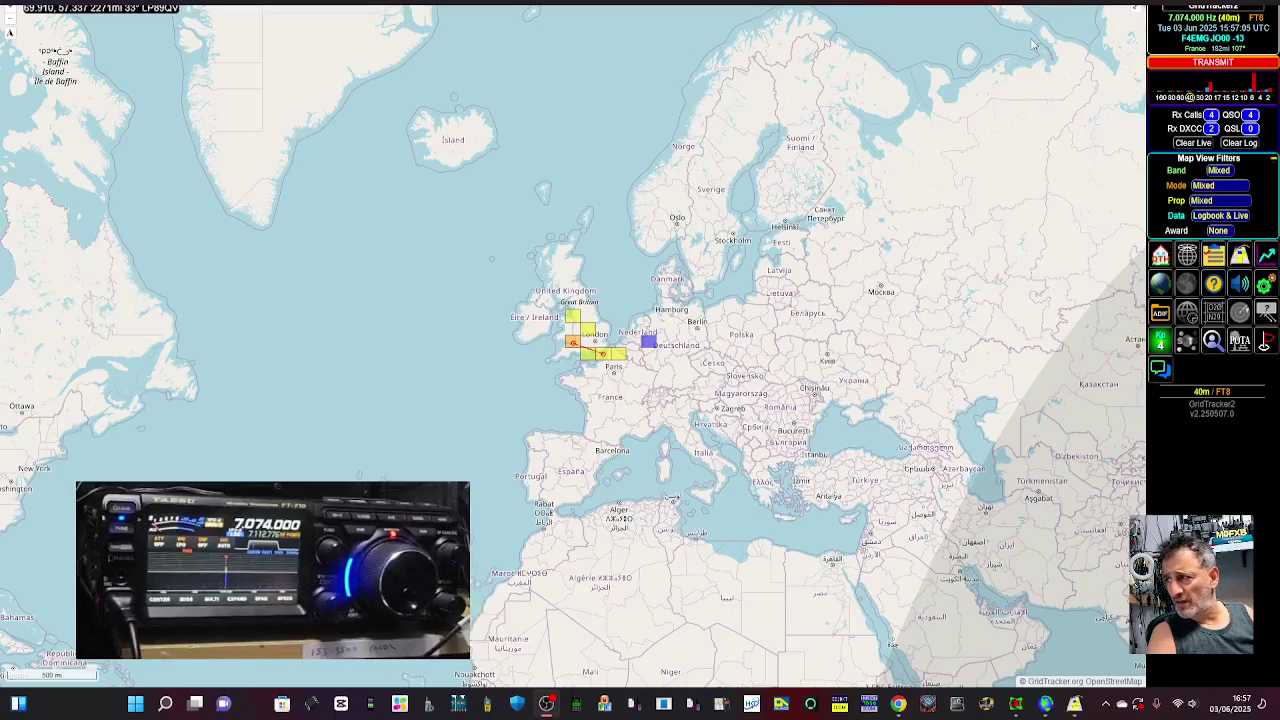
pyautogui.press('Escape')
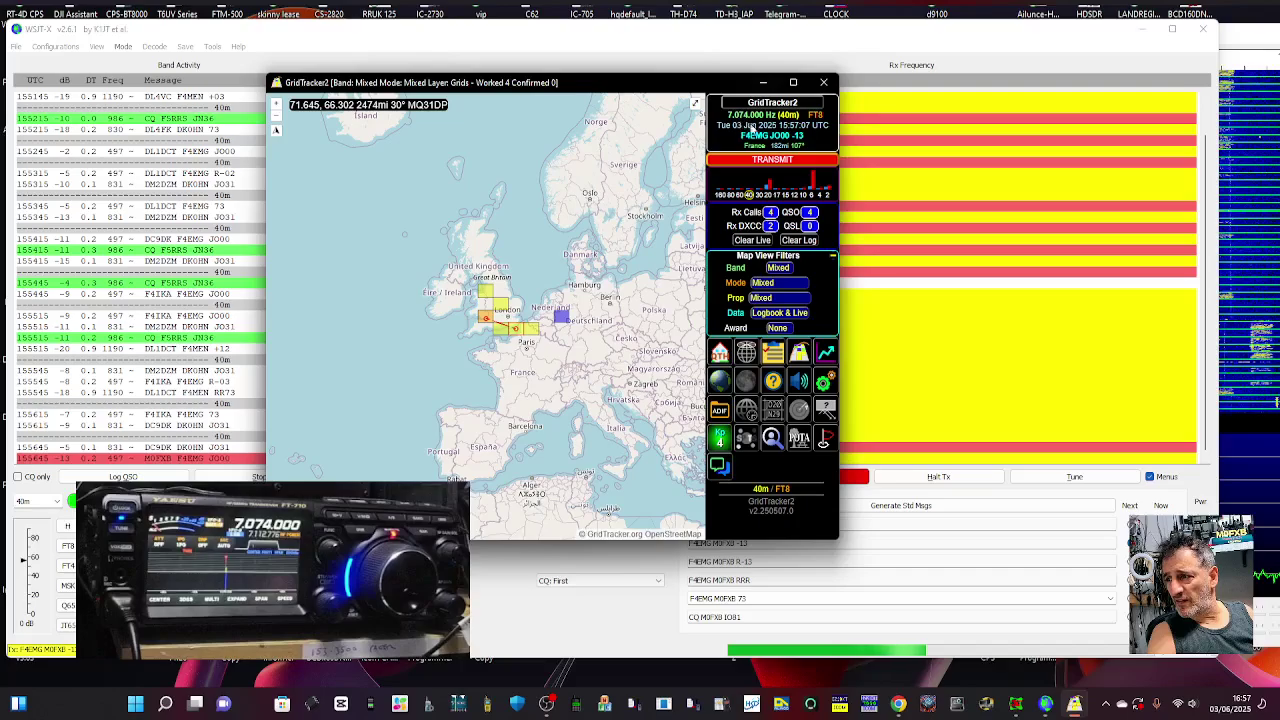
pyautogui.moveTo(843, 98); pyautogui.dragTo(1168, 98)
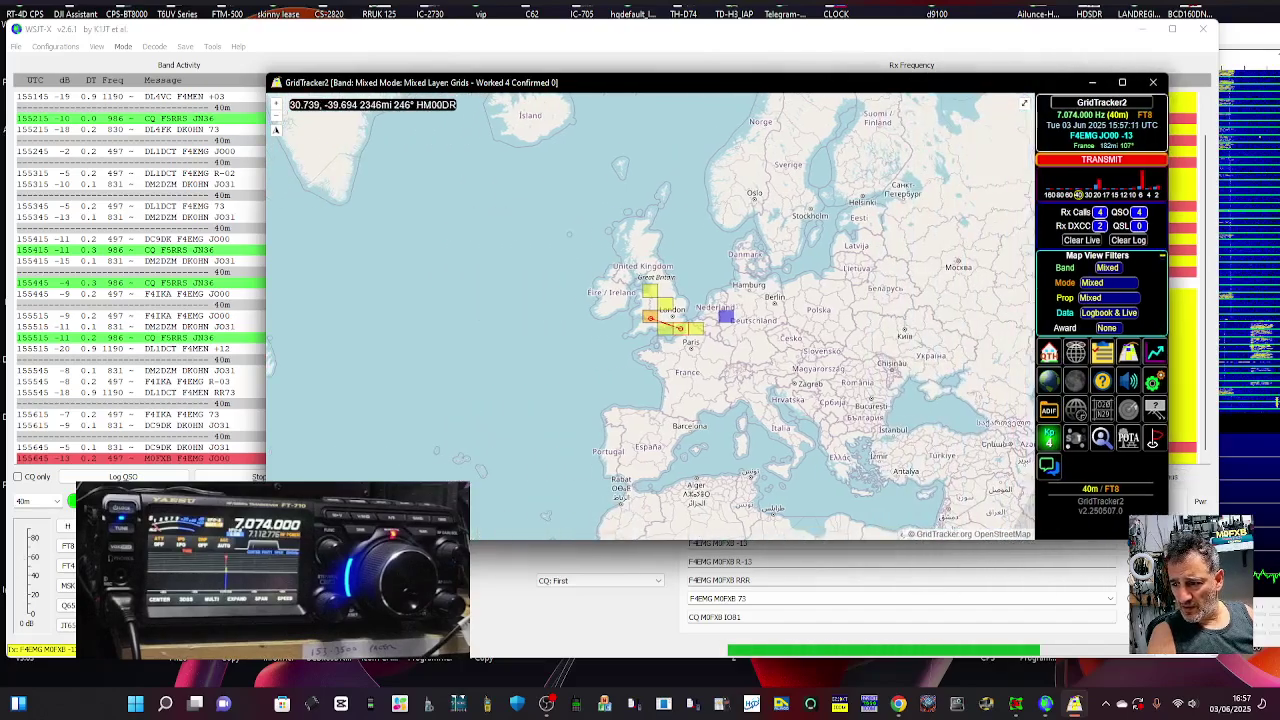
pyautogui.moveTo(370, 541); pyautogui.dragTo(370, 623)
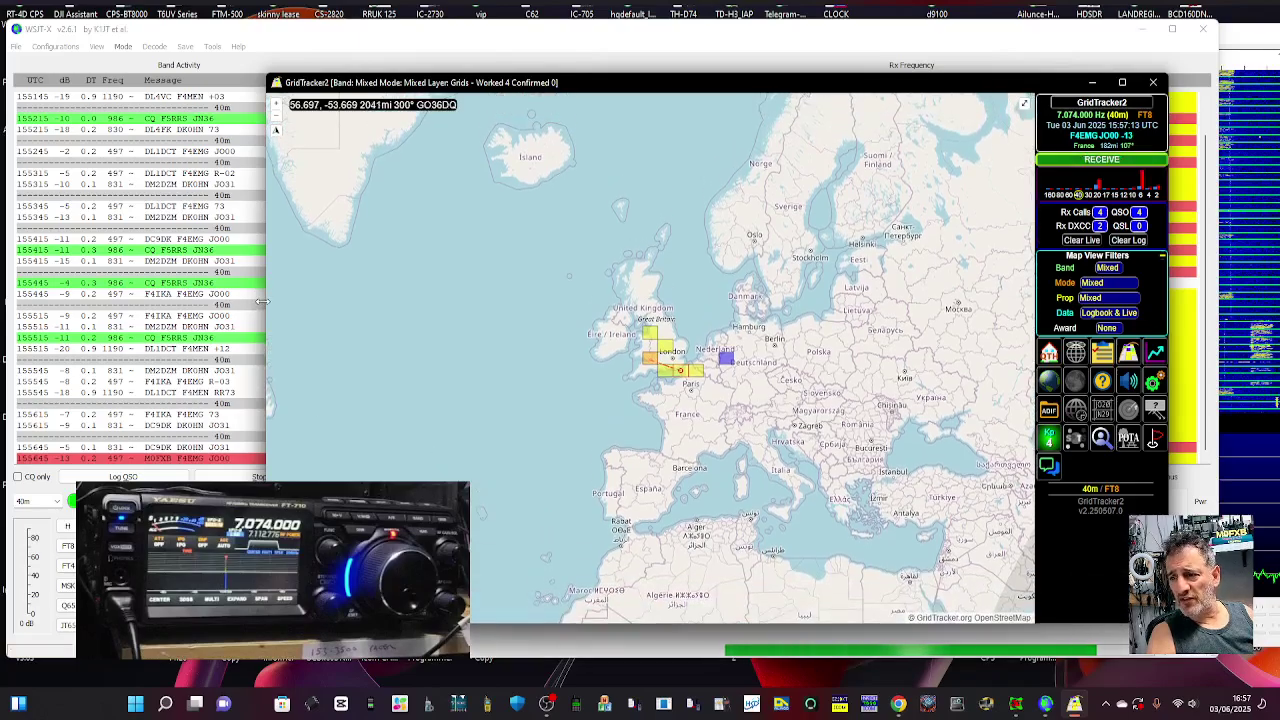
pyautogui.moveTo(263, 301); pyautogui.dragTo(72, 301)
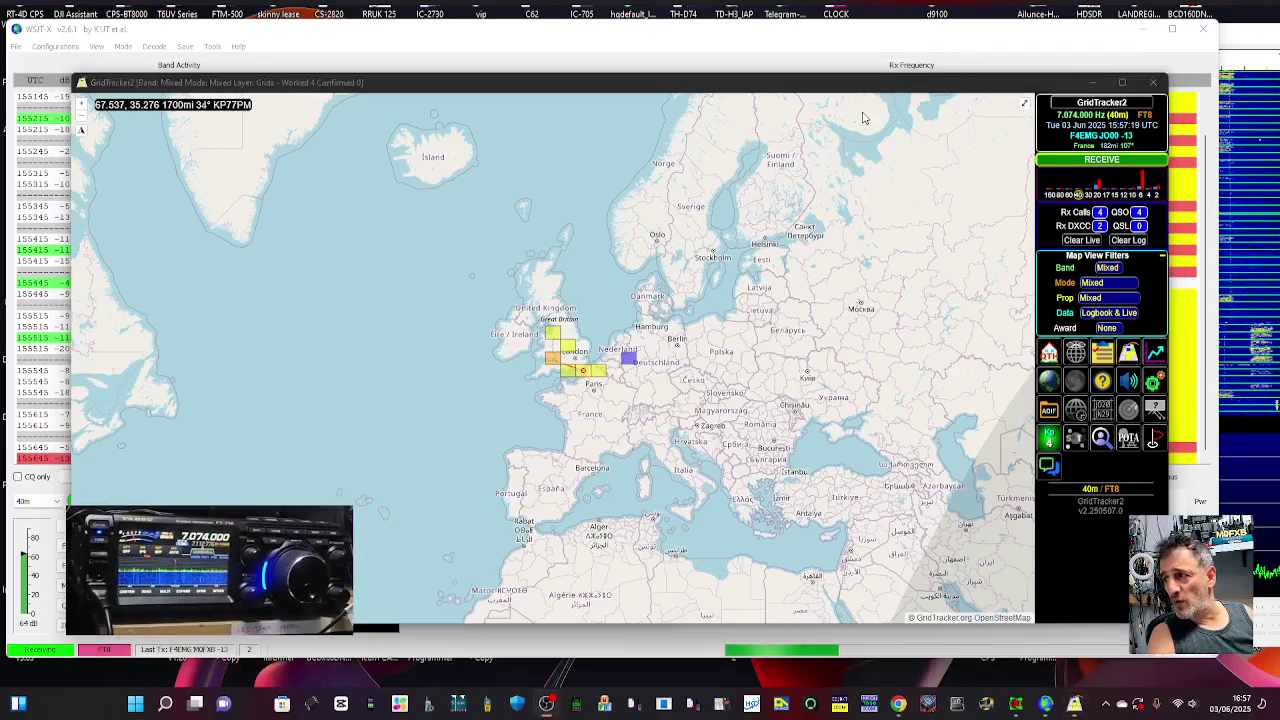
# - Examine the grid squares and contact path over Britain, northern France and Germany on the GridTracker2 map, and re-center the map
pyautogui.click(645, 293)
pyautogui.scroll(1, 645, 293)
pyautogui.scroll(1, 543, 300)
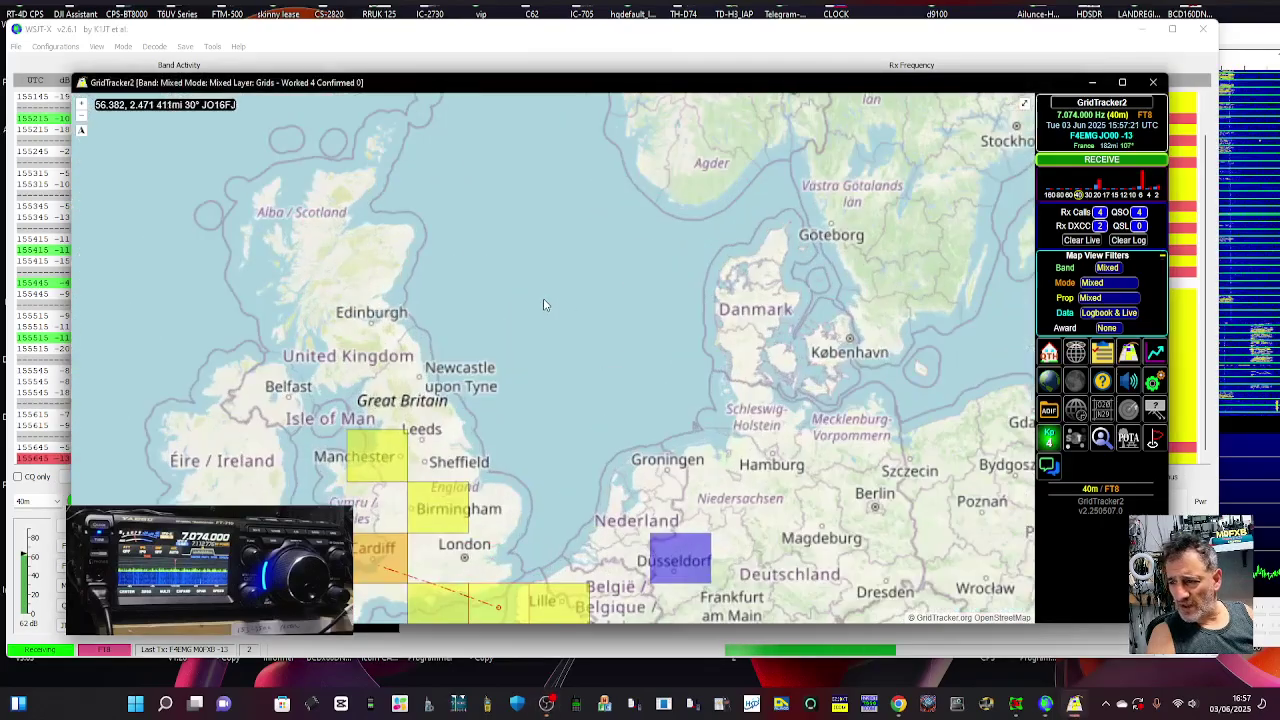
pyautogui.moveTo(610, 418); pyautogui.dragTo(633, 201)
pyautogui.scroll(1, 634, 276)
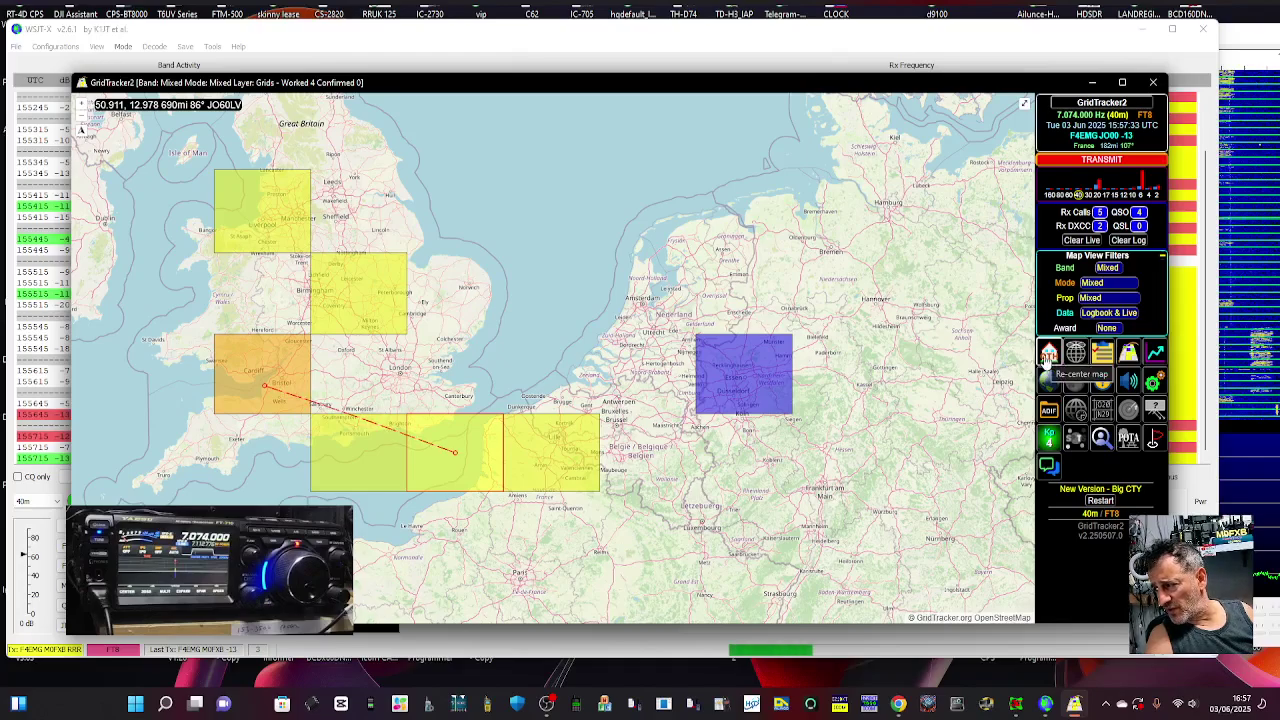
pyautogui.click(1048, 358)
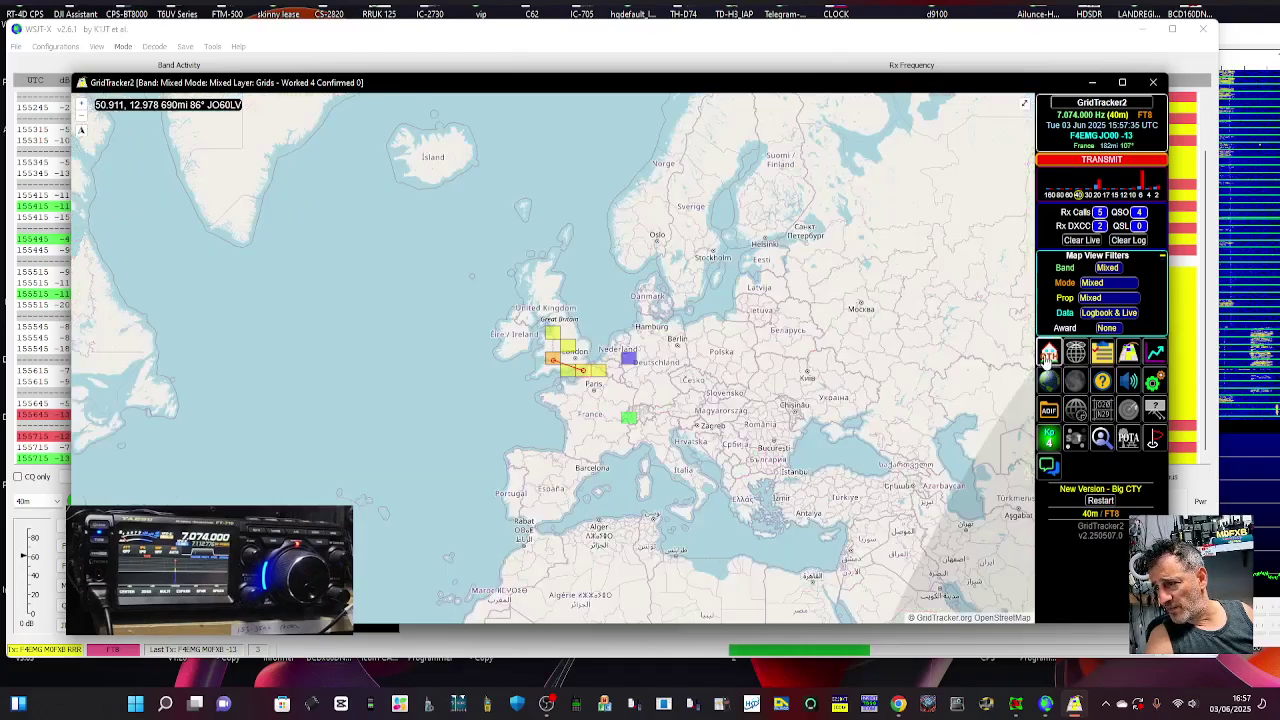
# - Compare the world map with the highlighted grid squares from Britain to Switzerland
pyautogui.click(1102, 352)
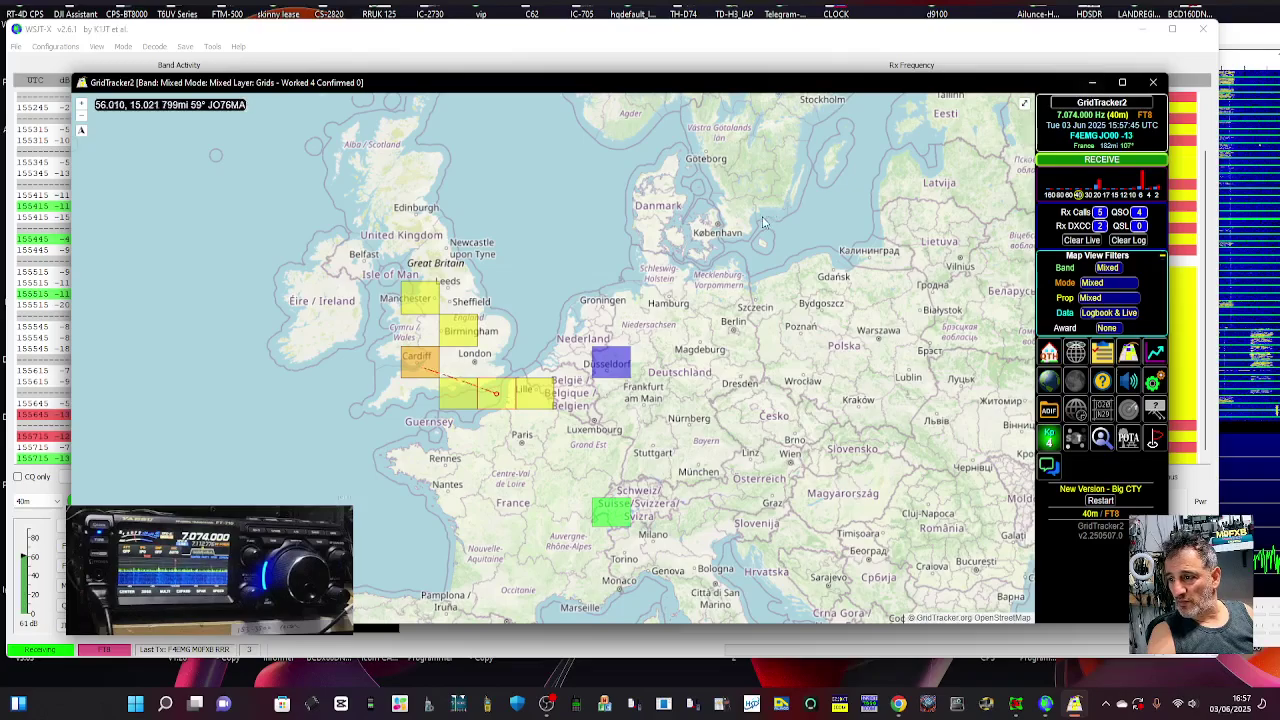
pyautogui.scroll(-3, 763, 222)
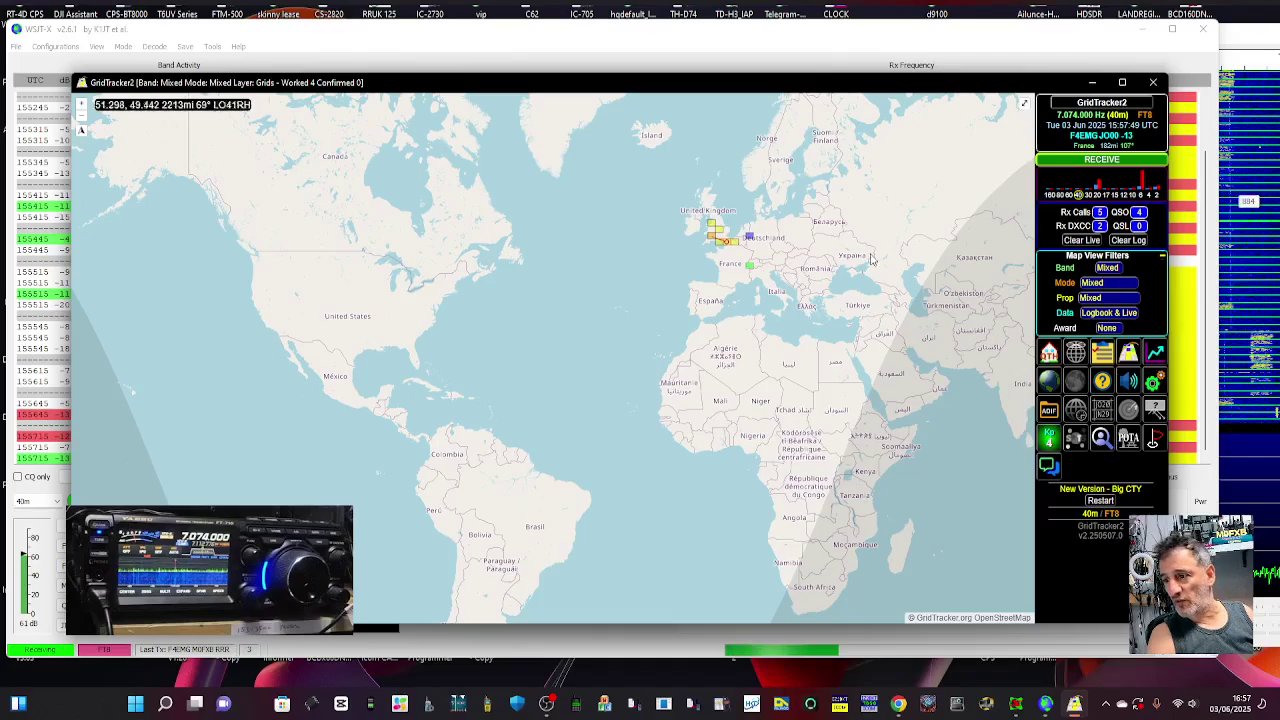
pyautogui.scroll(5, 714, 257)
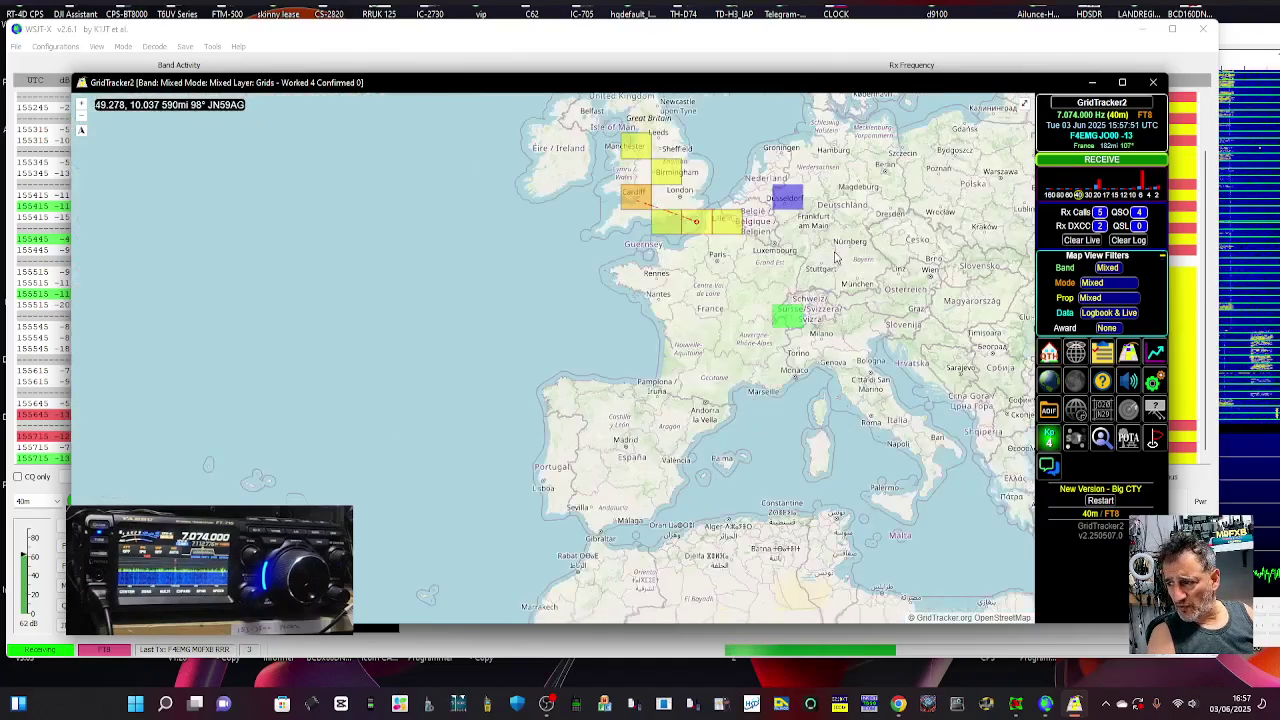
pyautogui.moveTo(840, 255); pyautogui.dragTo(783, 312)
pyautogui.scroll(1, 783, 312)
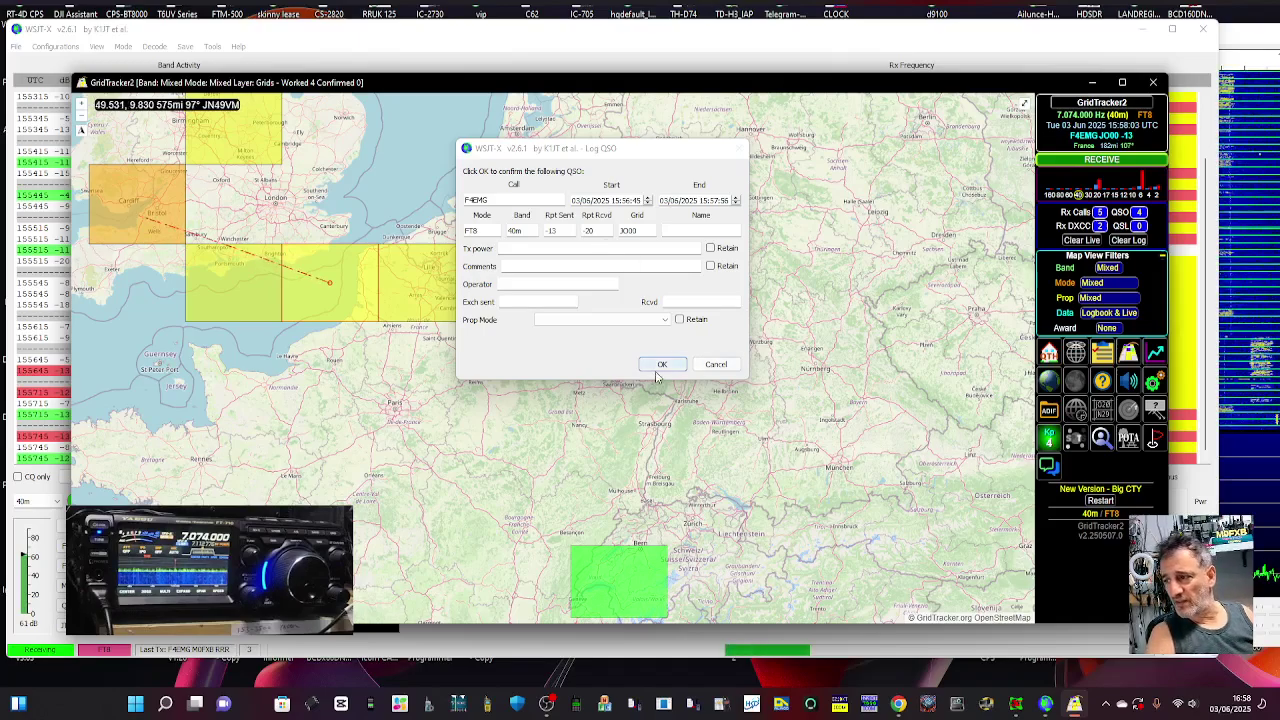
# - Confirm the log entry for the completed 40m FT8 contact and minimize GridTracker2
pyautogui.click(661, 366)
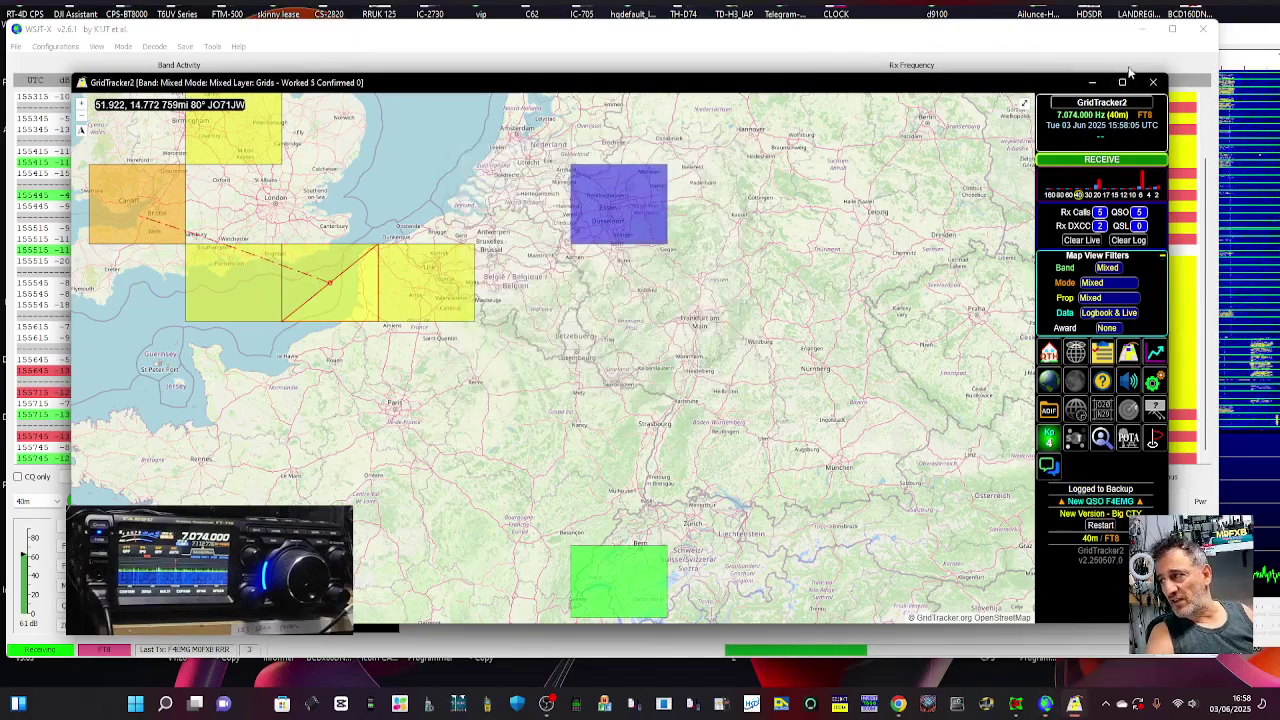
pyautogui.click(1093, 83)
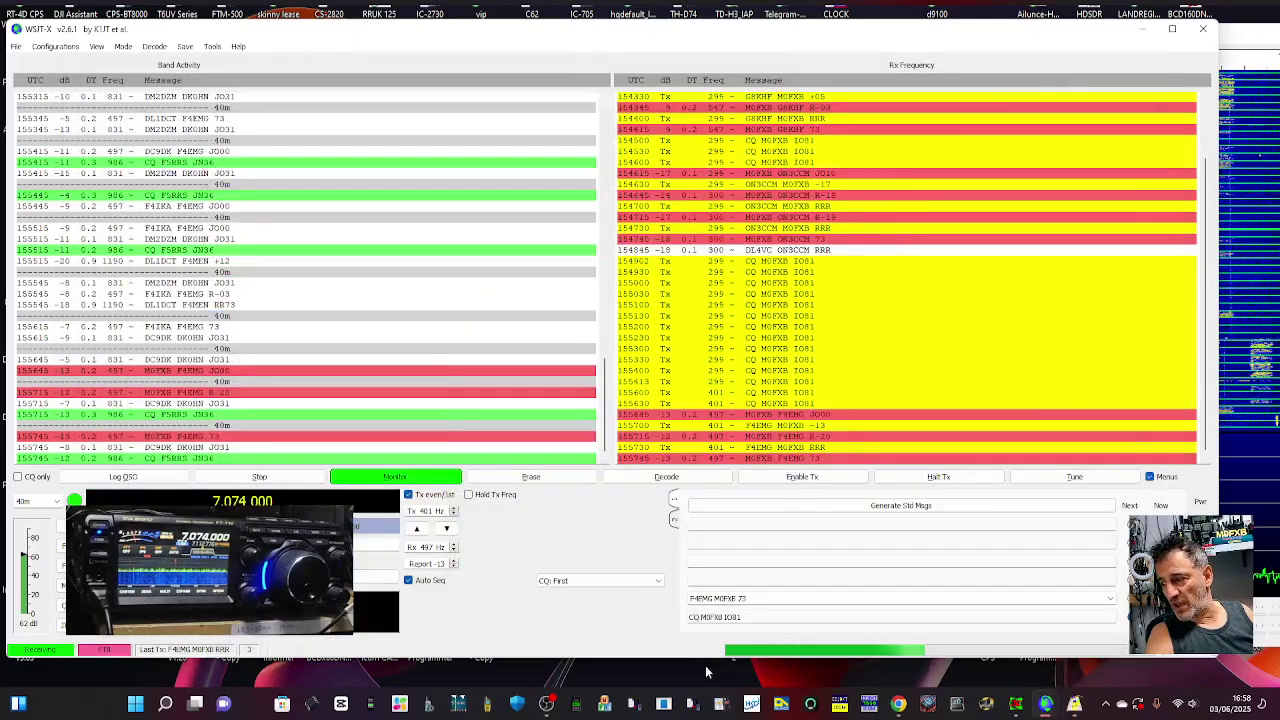
# - Enable transmission in WSJT-X to resume calling CQ on 7.074 MHz
pyautogui.click(554, 702)
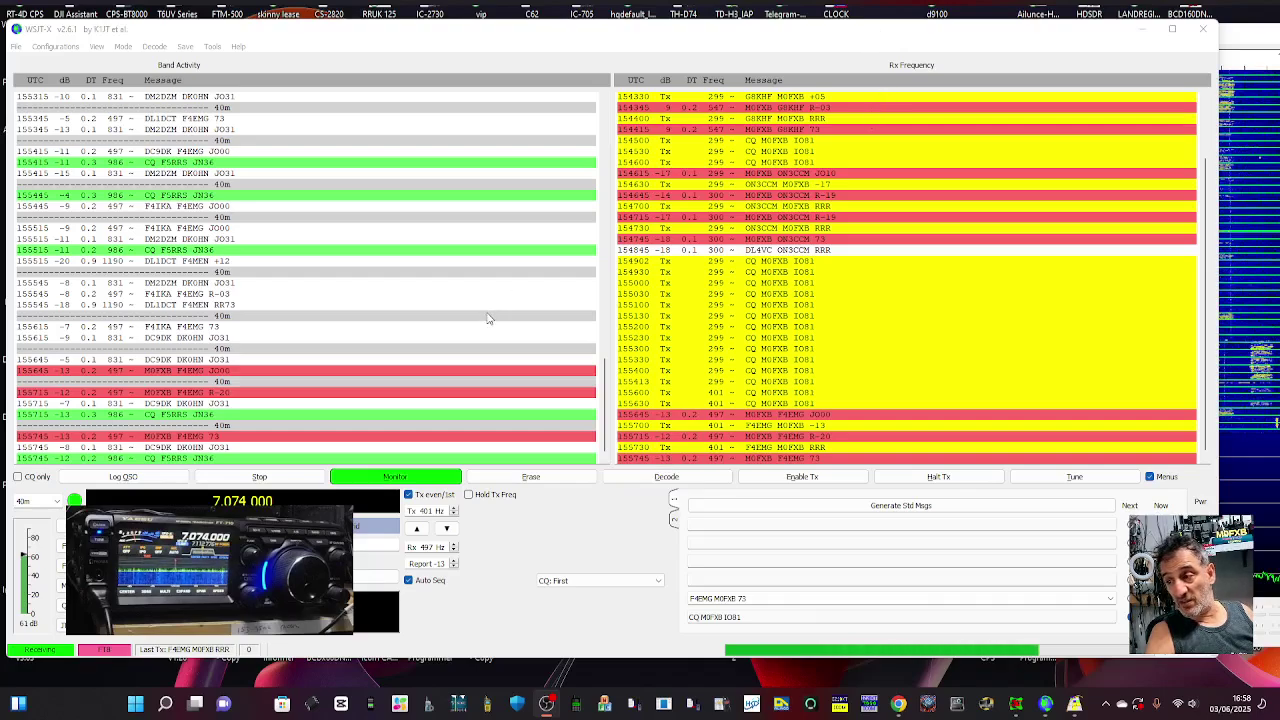
pyautogui.click(812, 479)
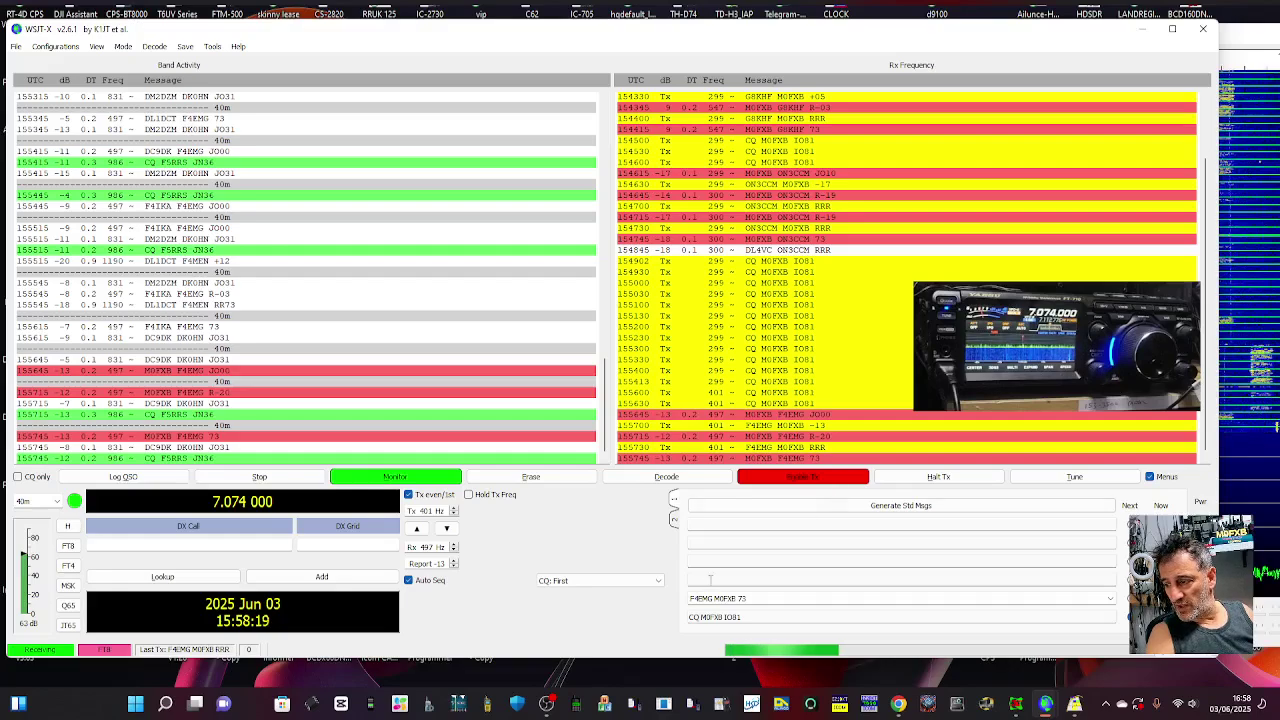
pyautogui.click(550, 706)
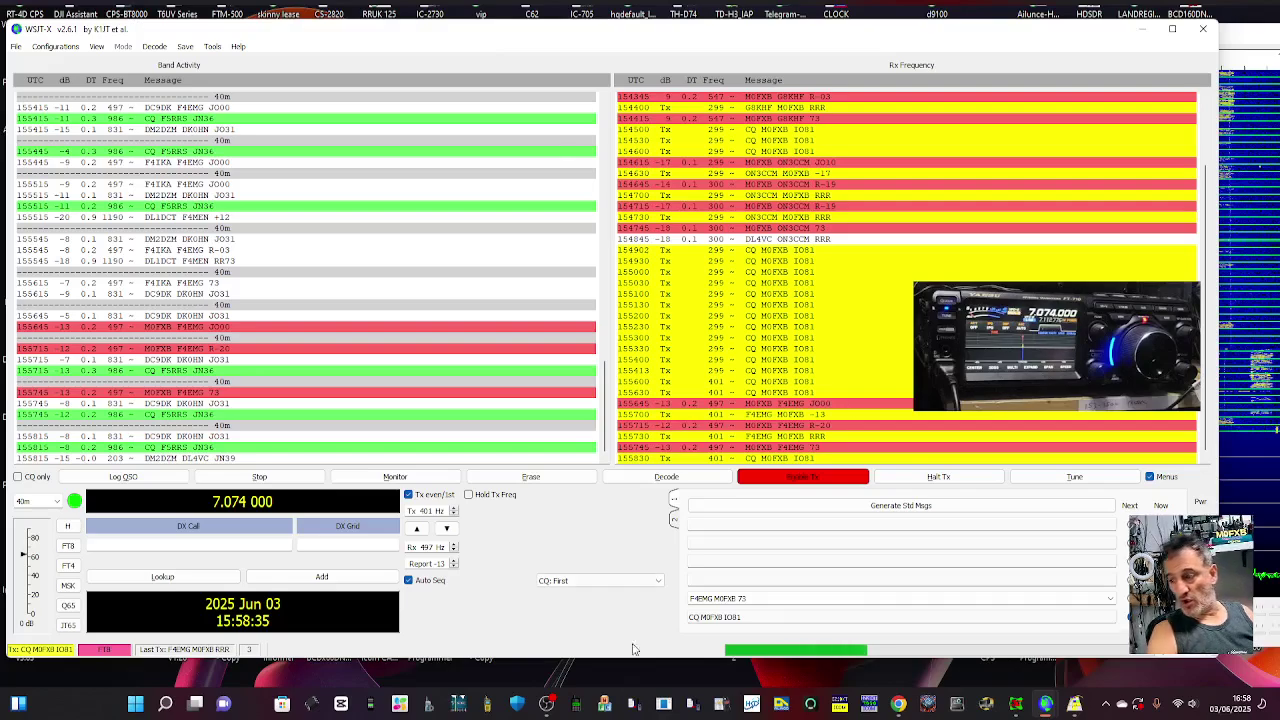
pyautogui.click(547, 706)
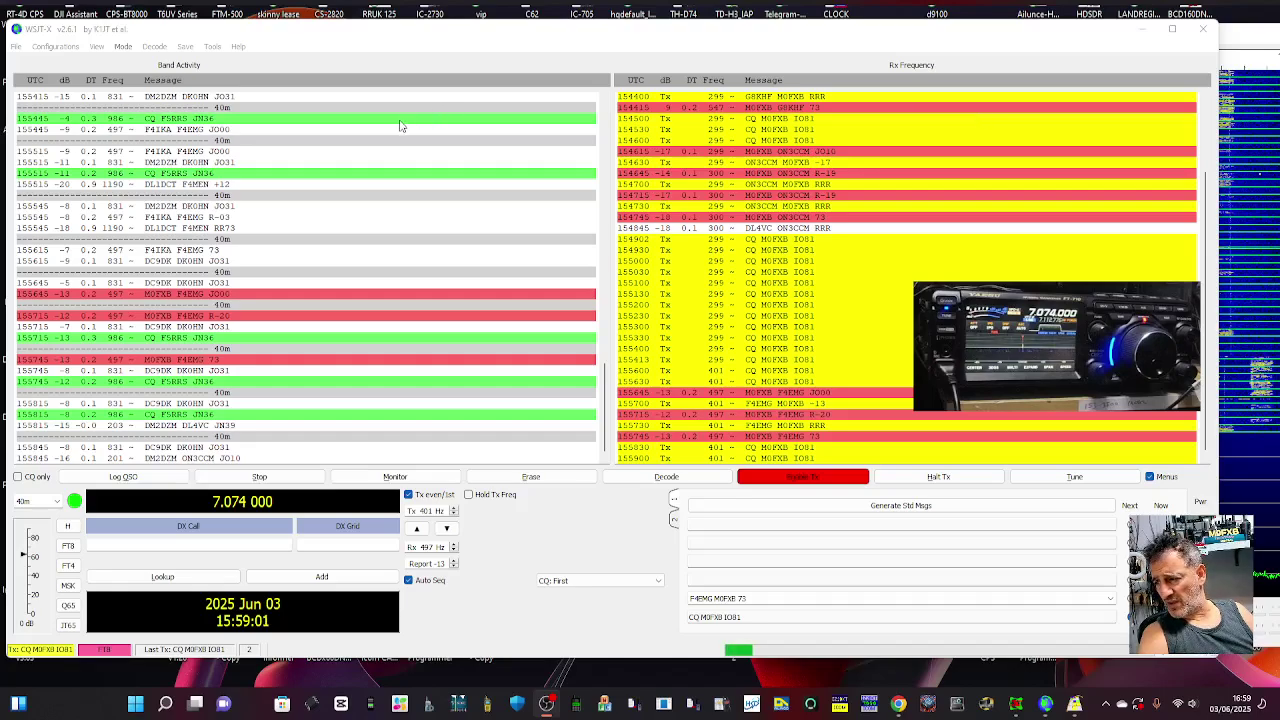
# - Switch the operating band from 40m to 80m by selecting 3.573 MHz
pyautogui.click(57, 502)
pyautogui.click(57, 502)
pyautogui.click(57, 502)
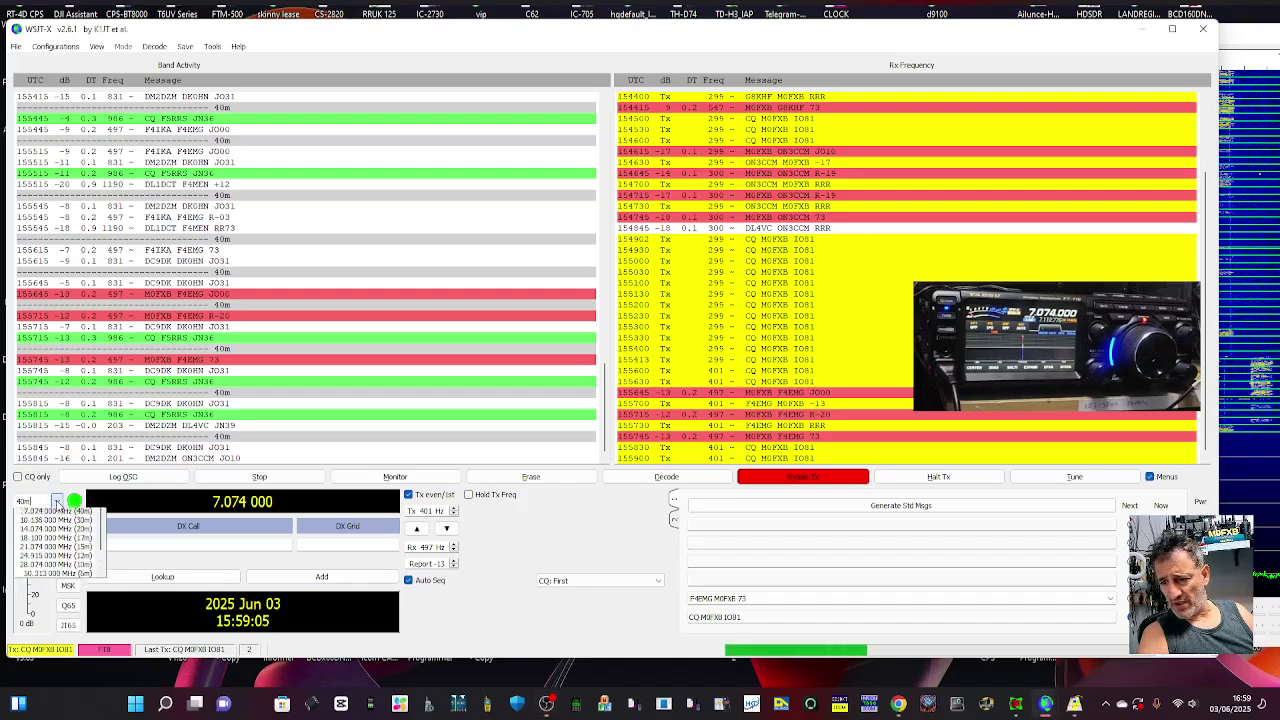
pyautogui.click(53, 530)
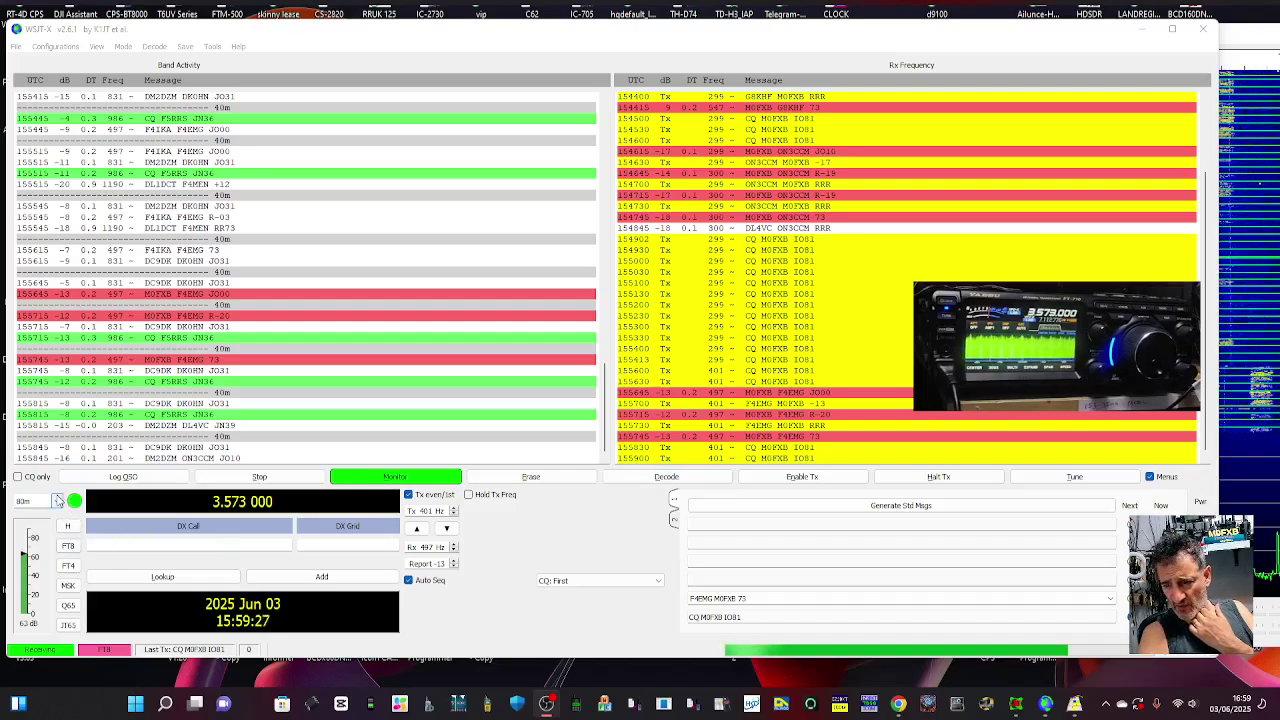
# - Return the radio to 7.074 MHz on 40m, and switch it to 3.573 MHz on 80m again
pyautogui.click(57, 500)
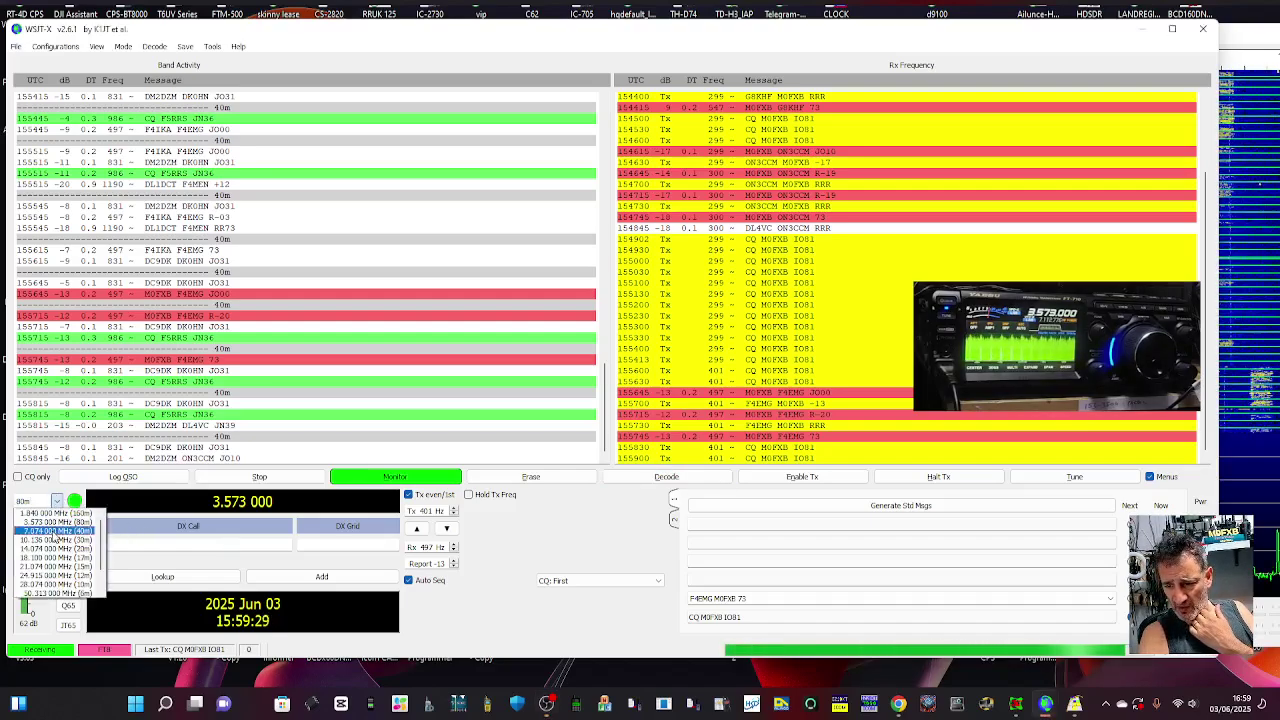
pyautogui.click(53, 537)
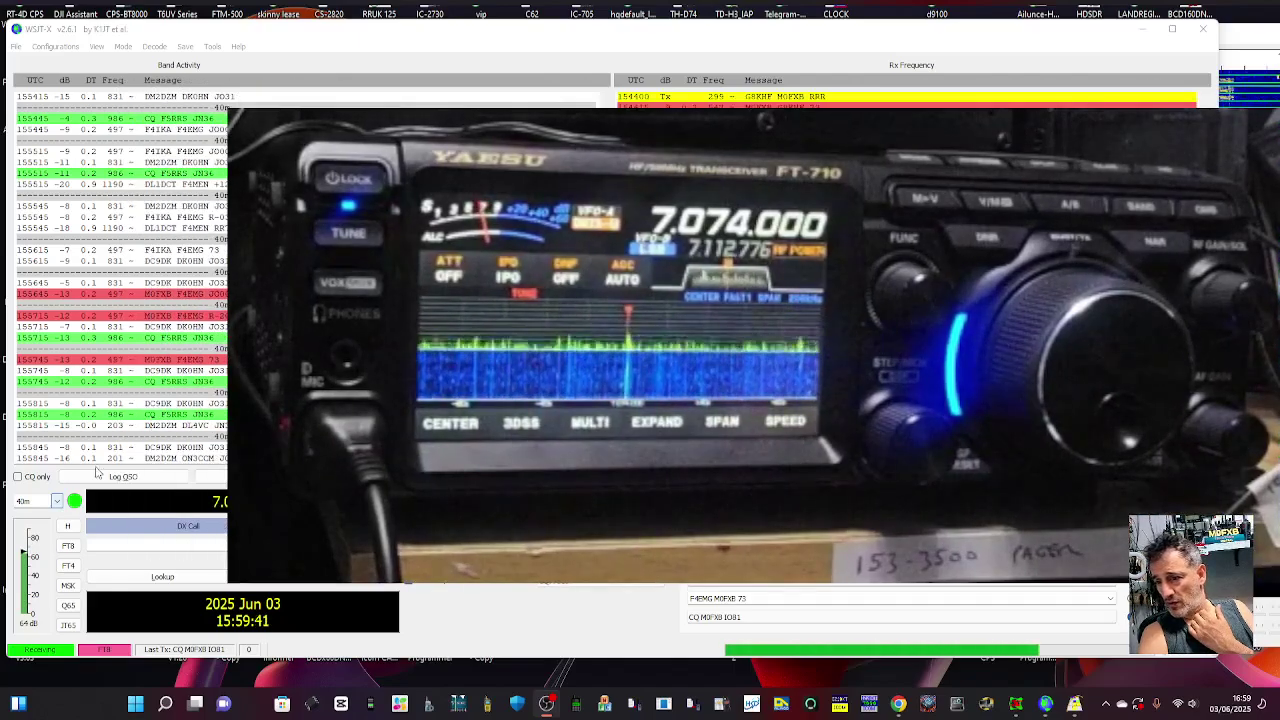
pyautogui.click(57, 500)
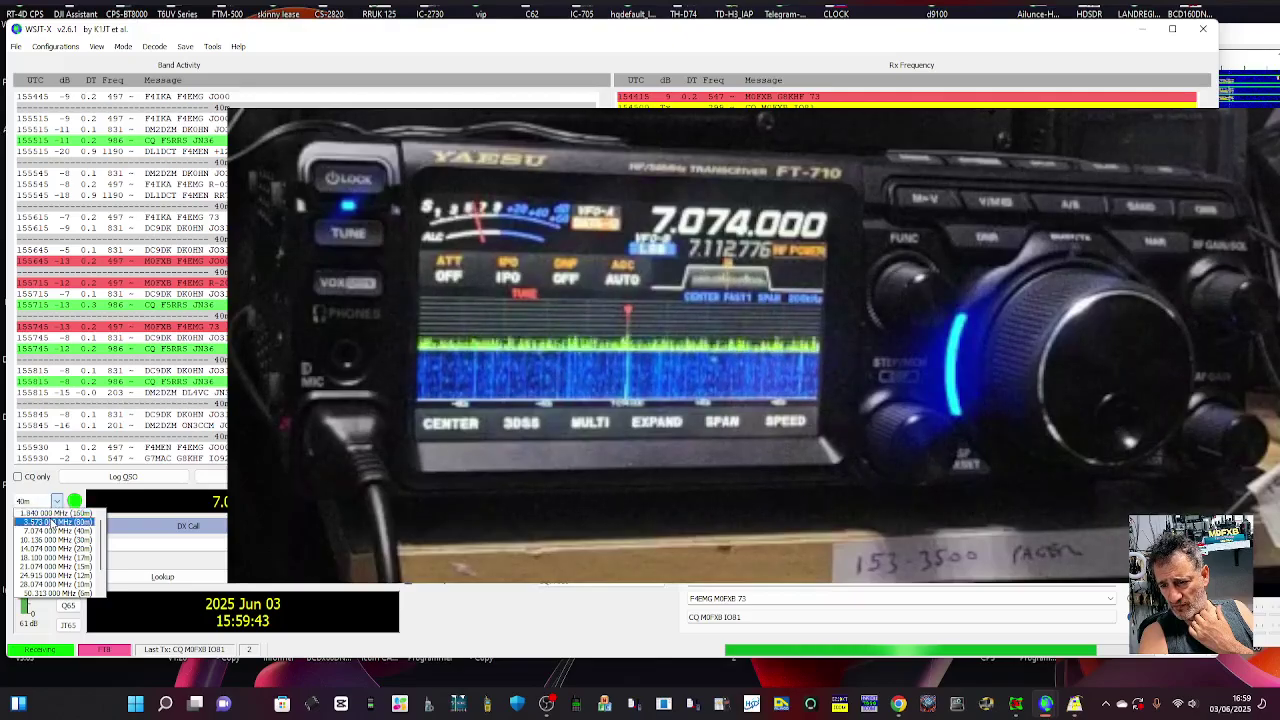
pyautogui.click(52, 522)
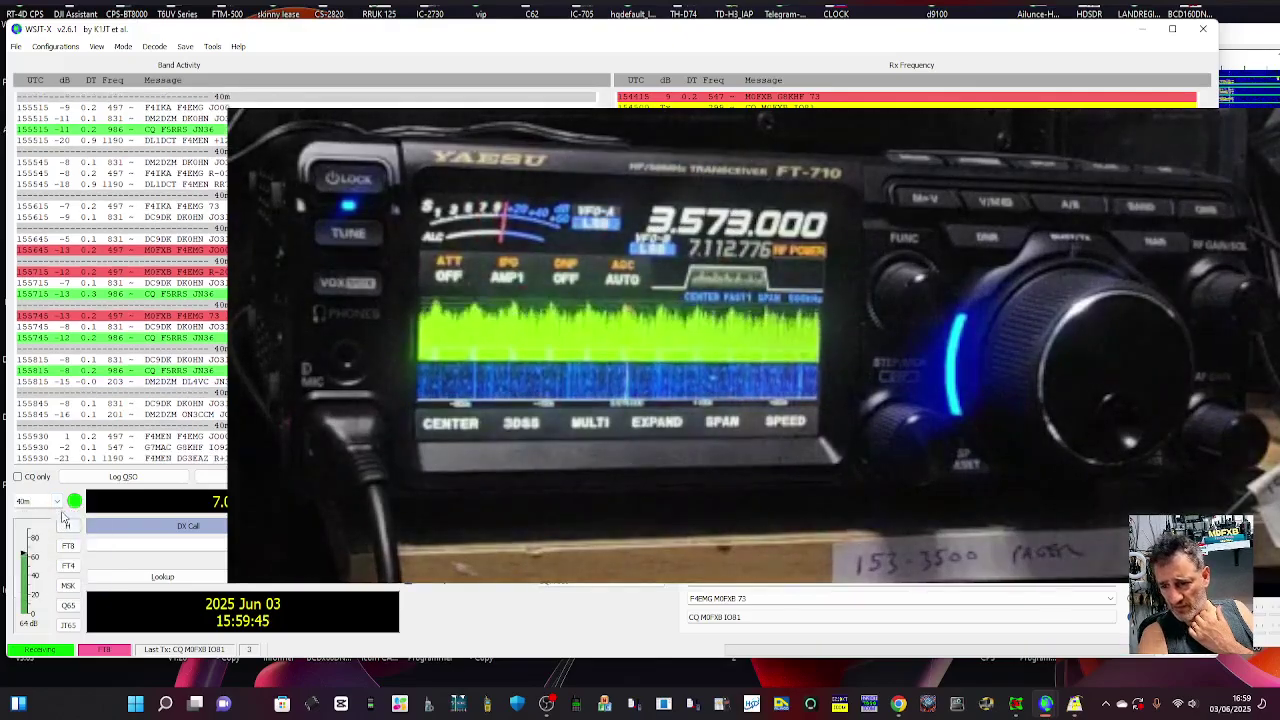
# - Switch the radio to 14.074 MHz on 20m and back to 7.074 MHz on 40m
pyautogui.click(57, 500)
pyautogui.click(58, 550)
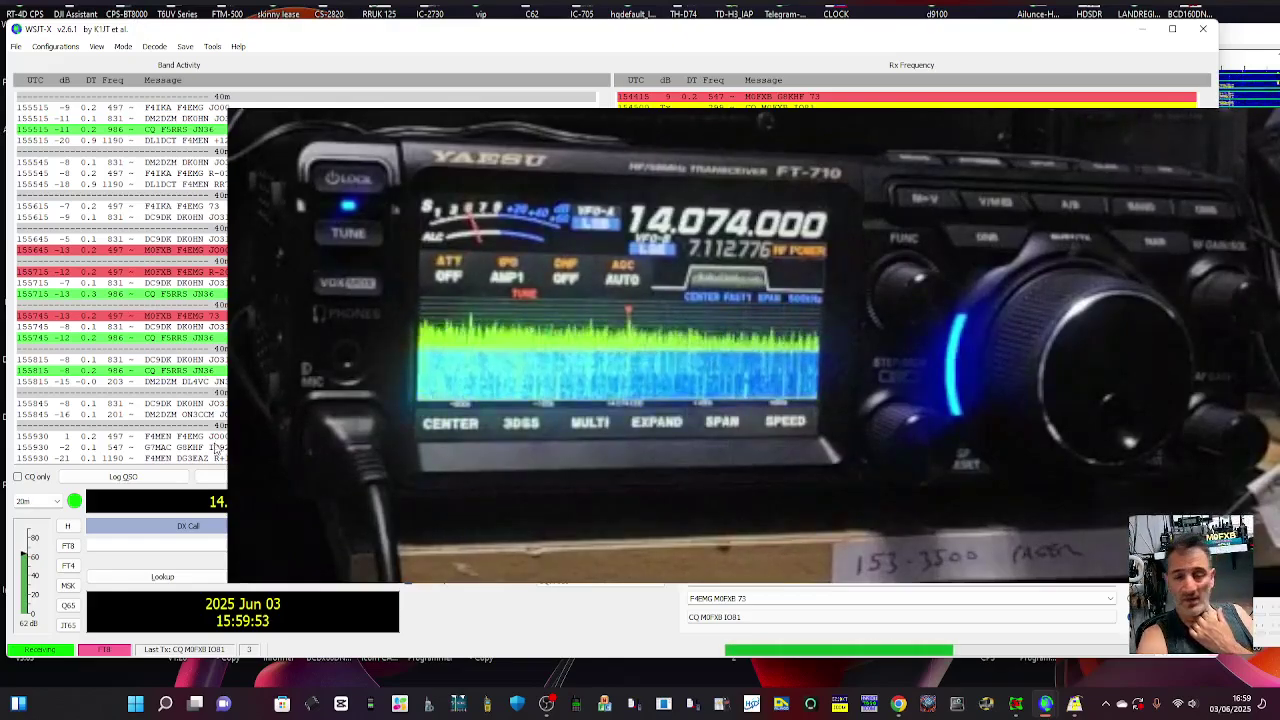
pyautogui.click(56, 501)
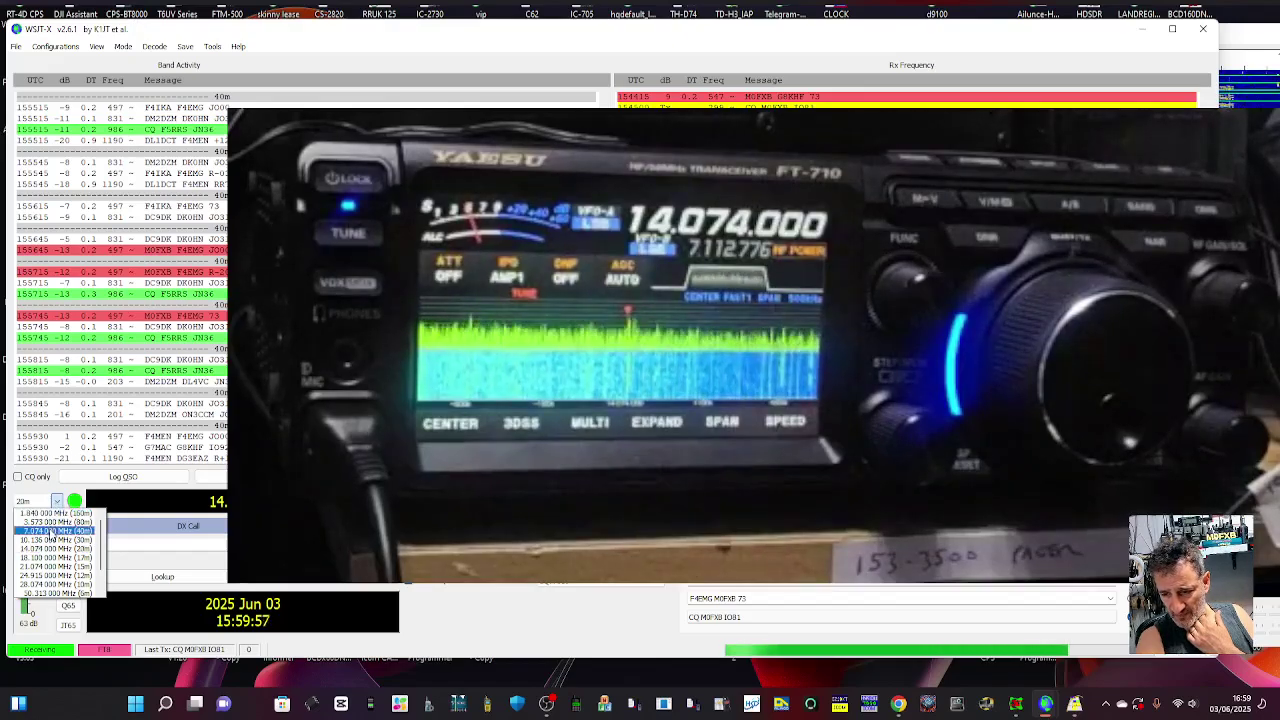
pyautogui.click(52, 531)
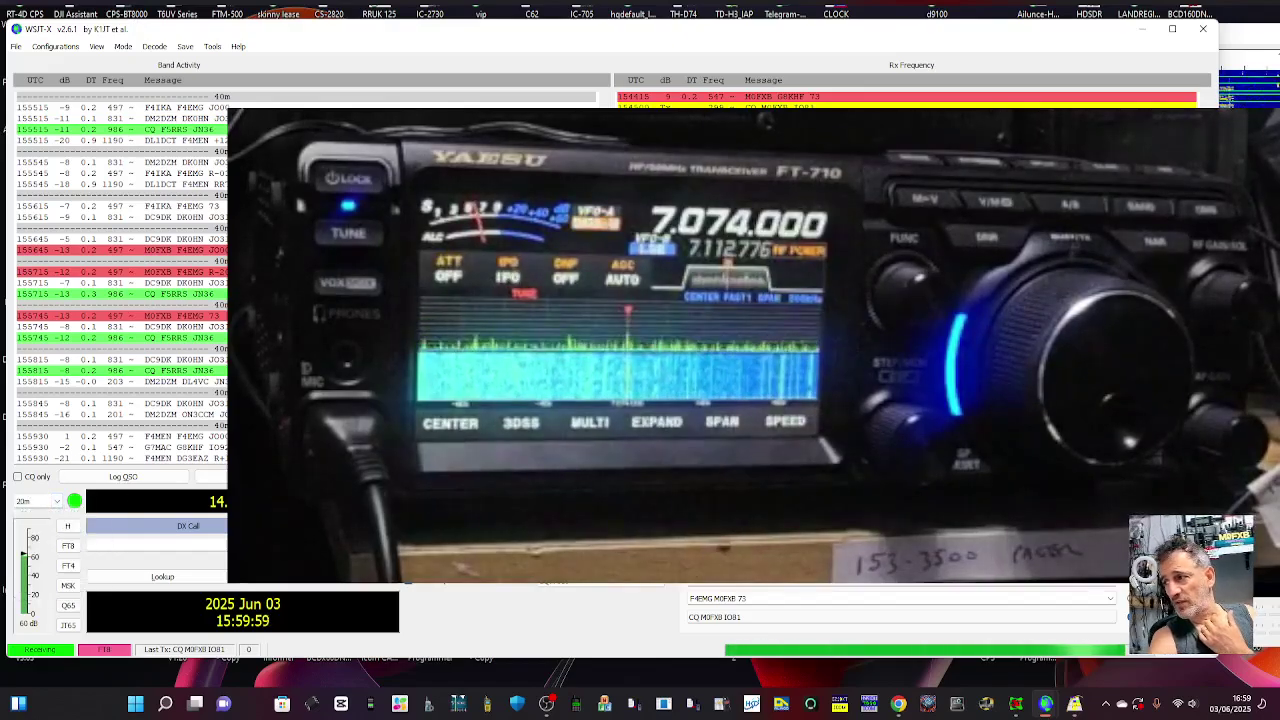